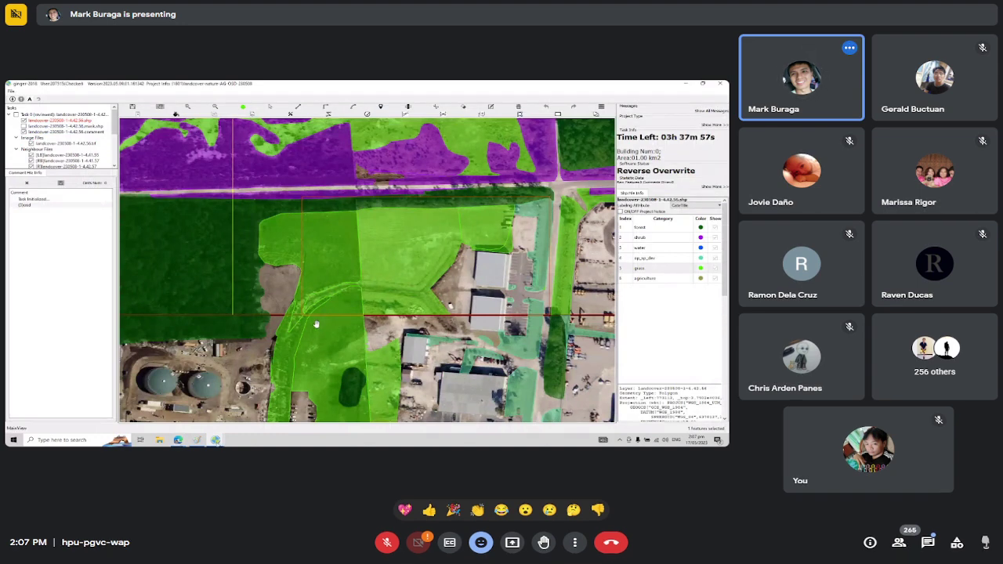
Close the second Google Meet tab and return the remaining meeting to full-screen view.
key(Escape)
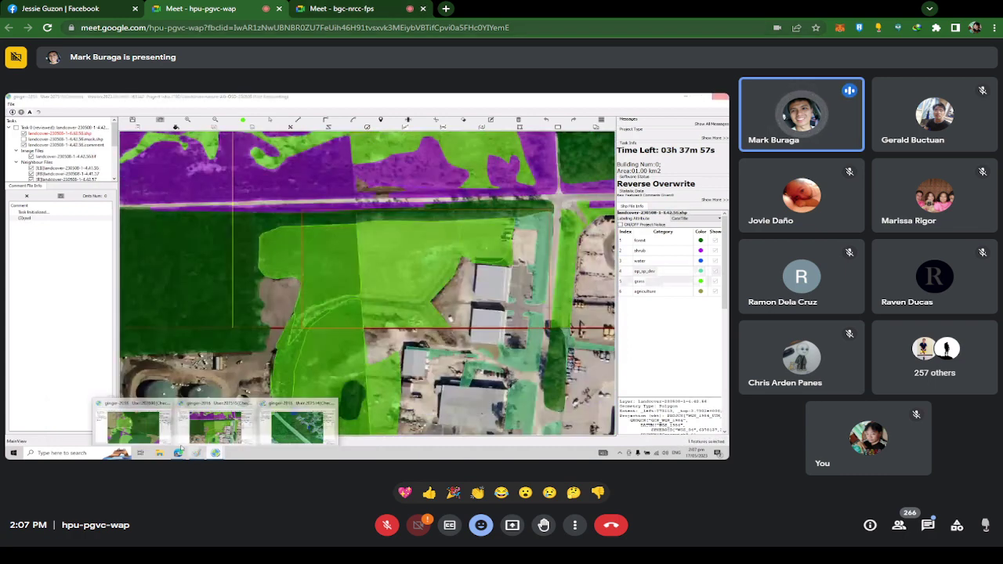
click(423, 8)
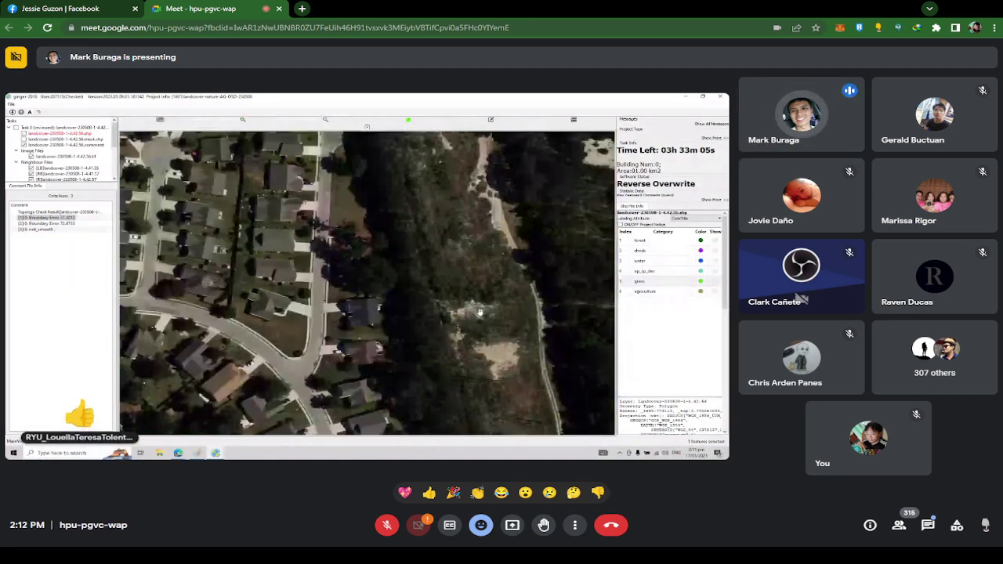
key(F11)
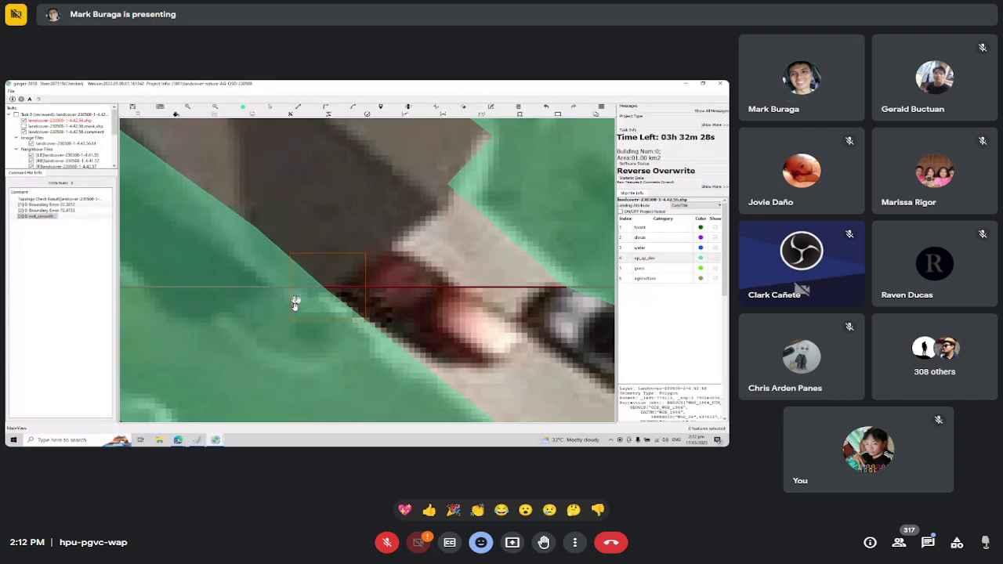
Switch to the landcover-stage1 project window to view its labelled map, and return to the landcover-nature project window.
mouse_move(216, 440)
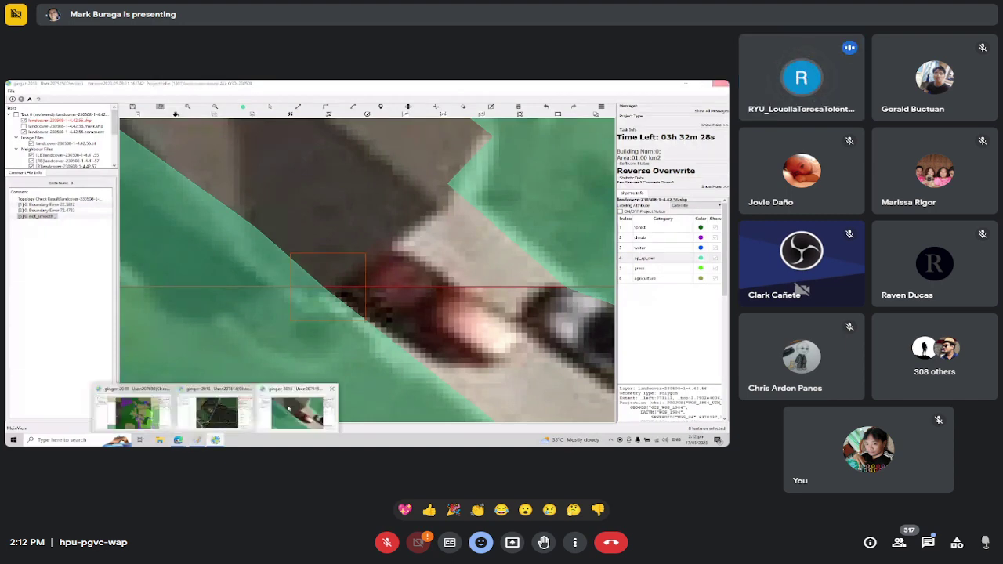
click(211, 423)
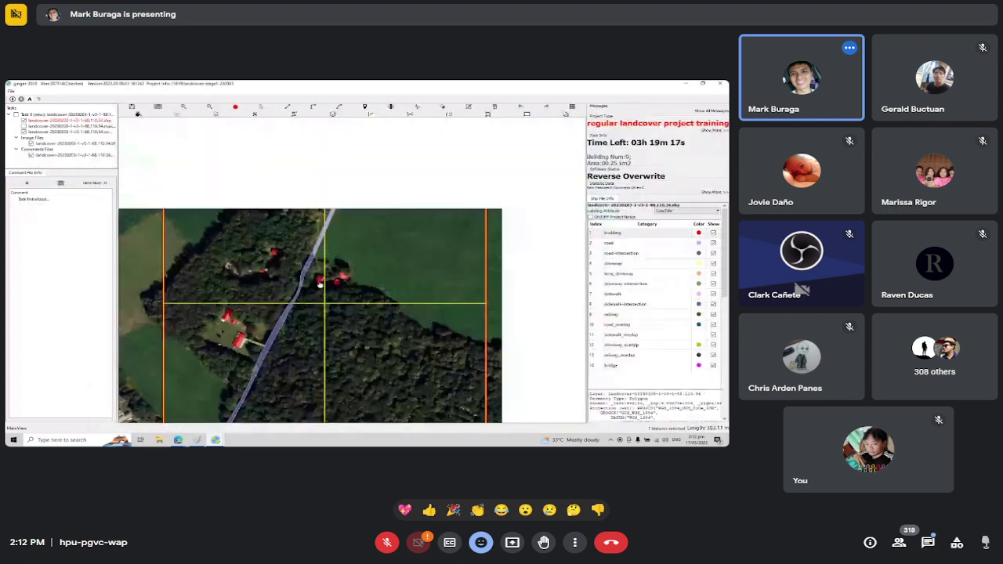
scroll(313, 296, up, 3)
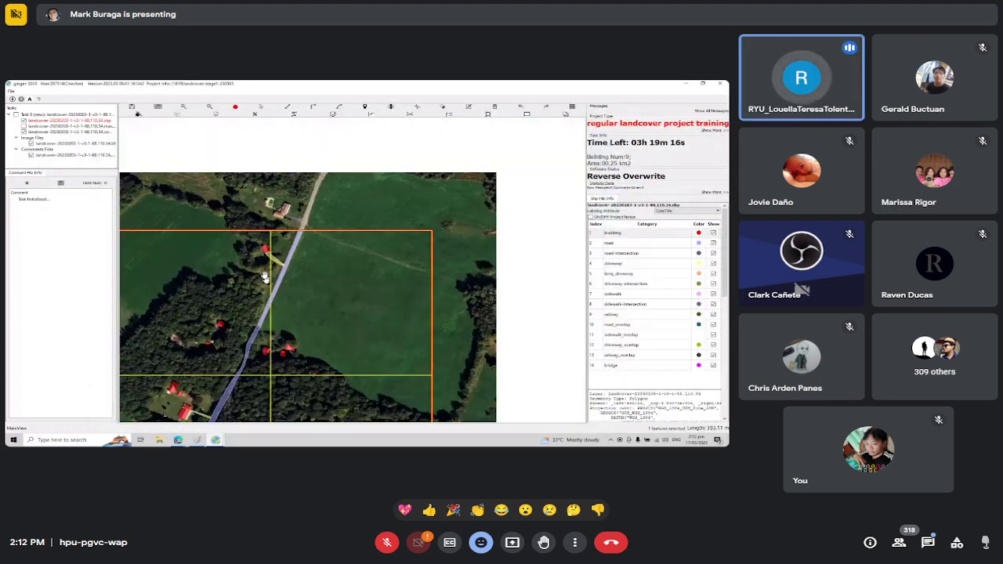
key(alt+Tab)
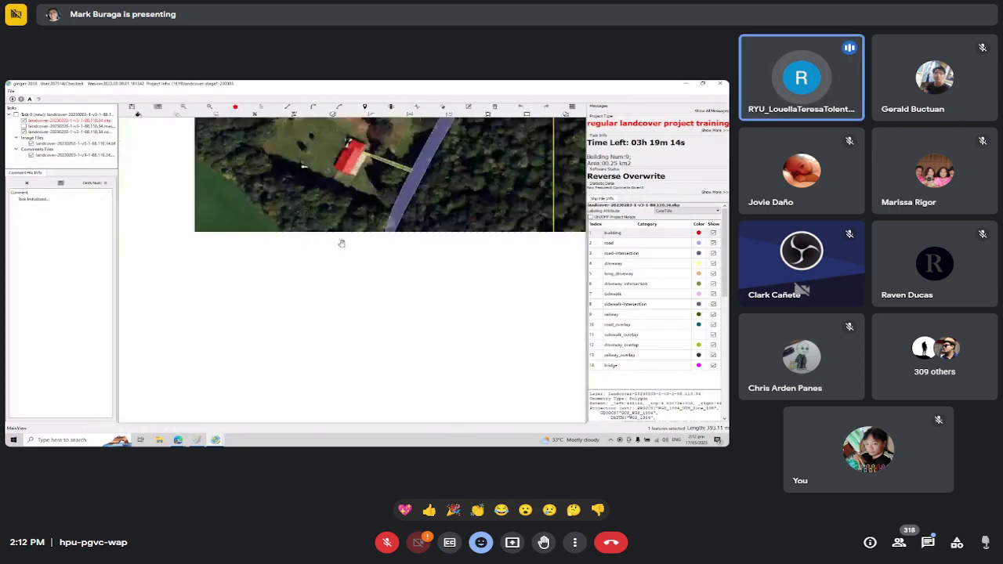
click(293, 405)
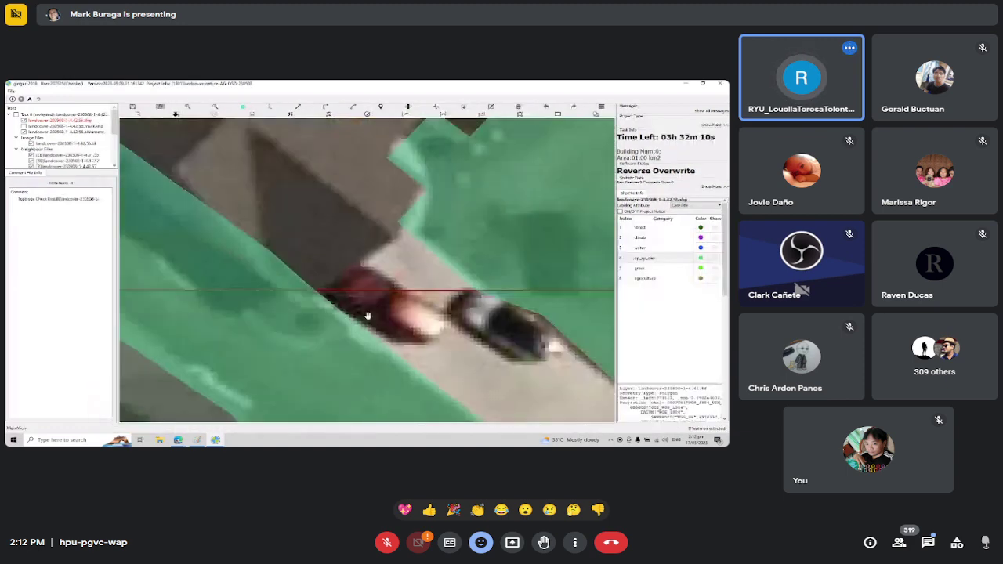
Examine the land-cover polygons across the residential streets, grass strips, shrub areas and industrial yards of the landcover-nature tile.
scroll(367, 315, down, 3)
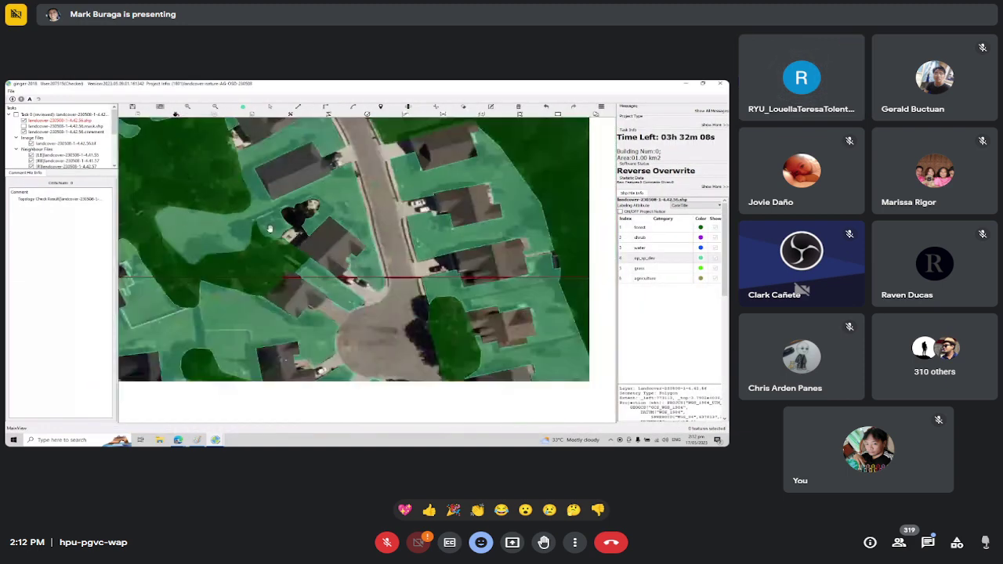
scroll(270, 229, down, 4)
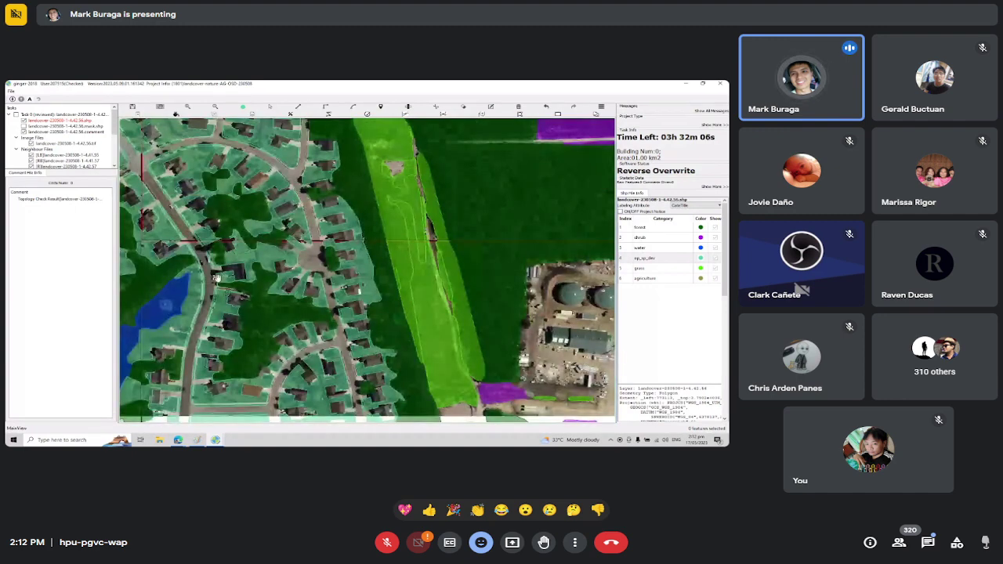
drag(494, 298, 261, 270)
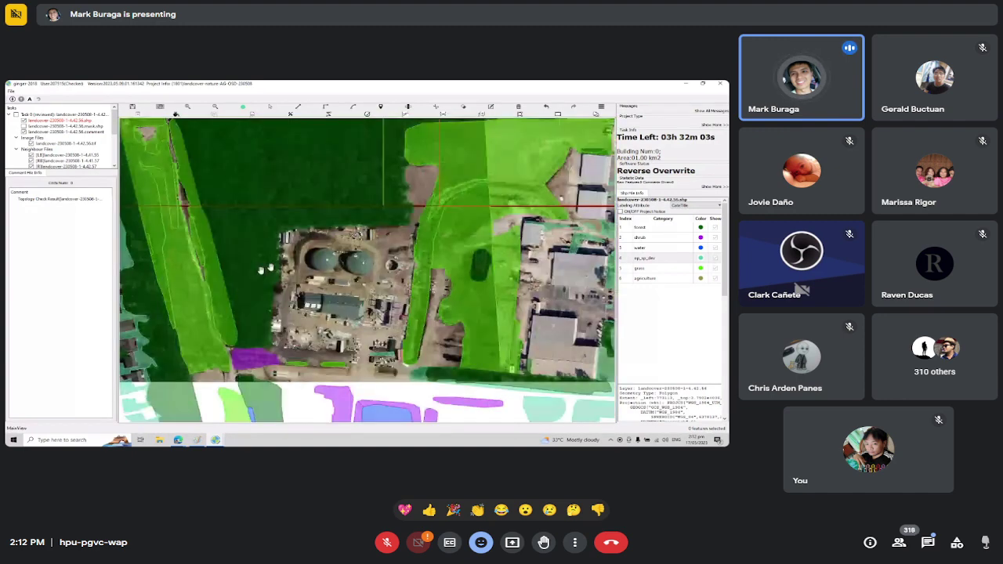
drag(525, 235, 290, 321)
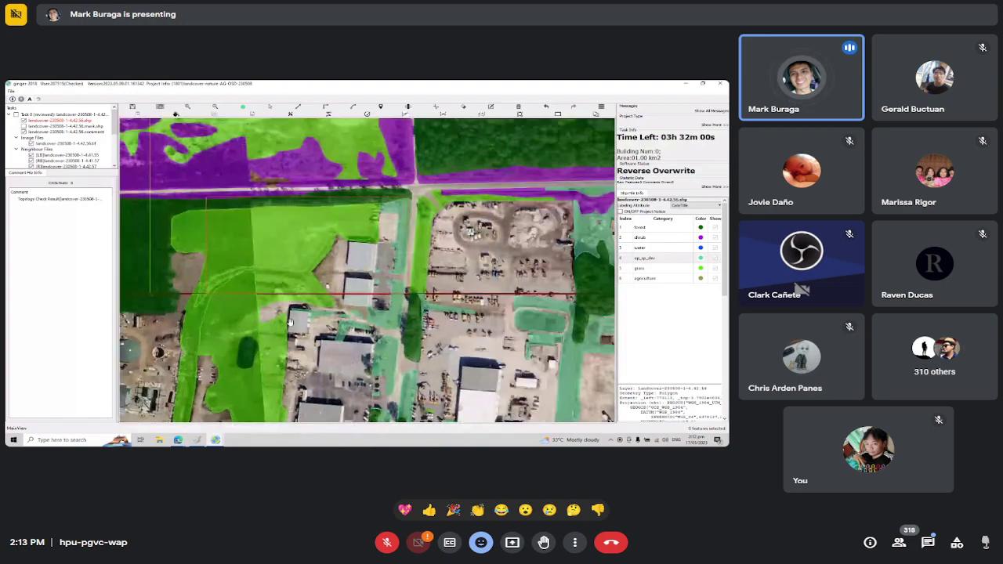
scroll(289, 322, down, 1)
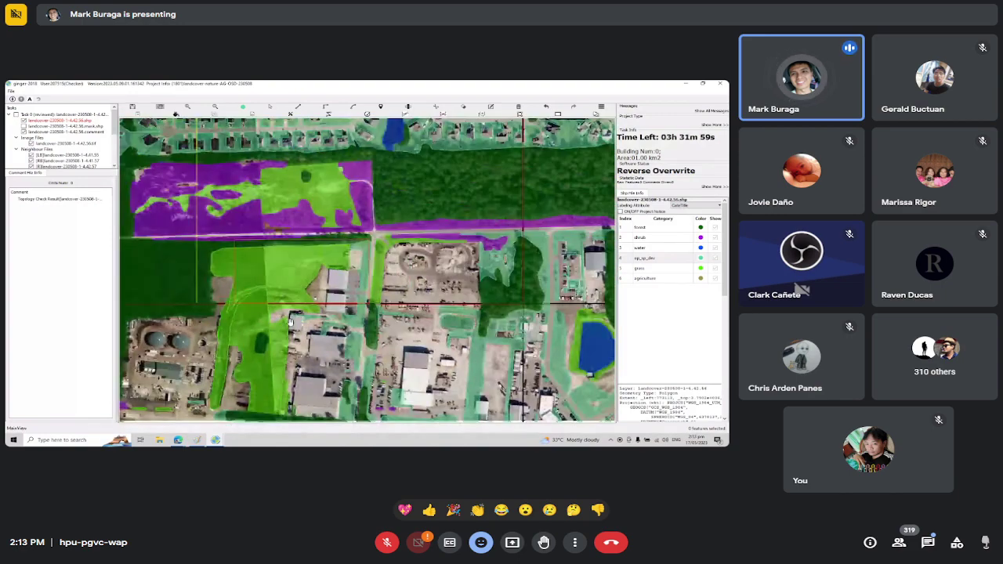
scroll(292, 329, down, 1)
scroll(301, 345, down, 1)
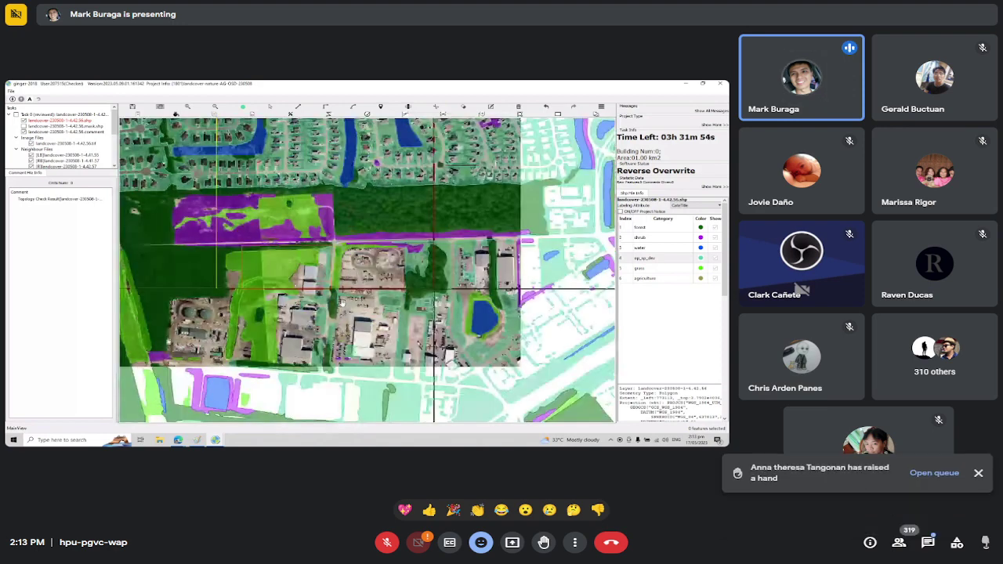
scroll(341, 302, up, 1)
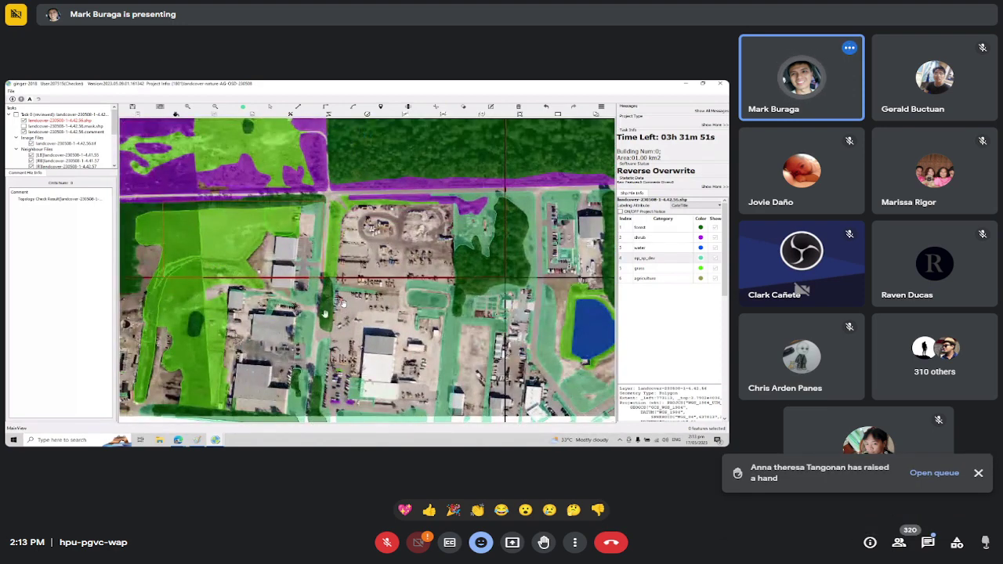
scroll(324, 312, up, 1)
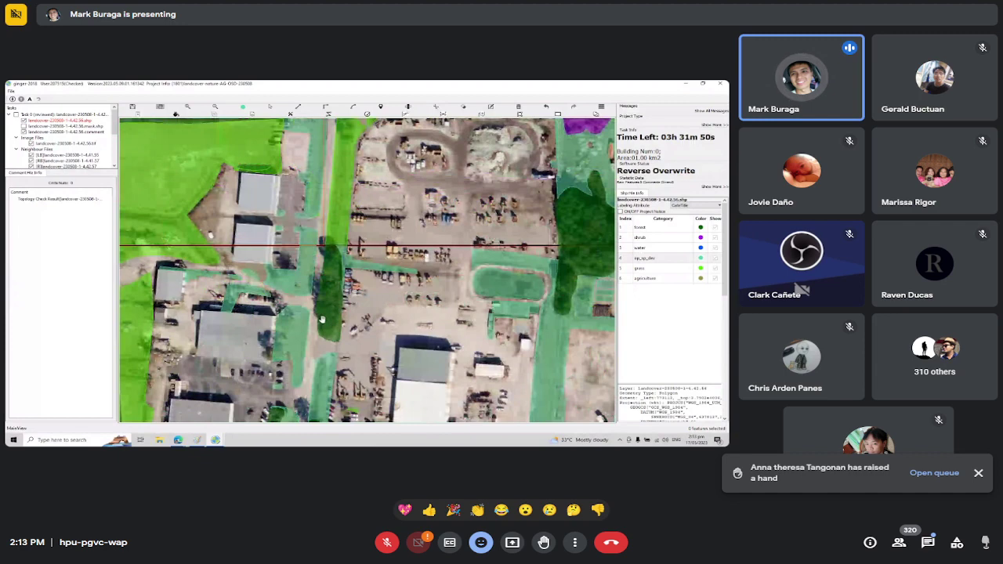
drag(322, 320, 540, 340)
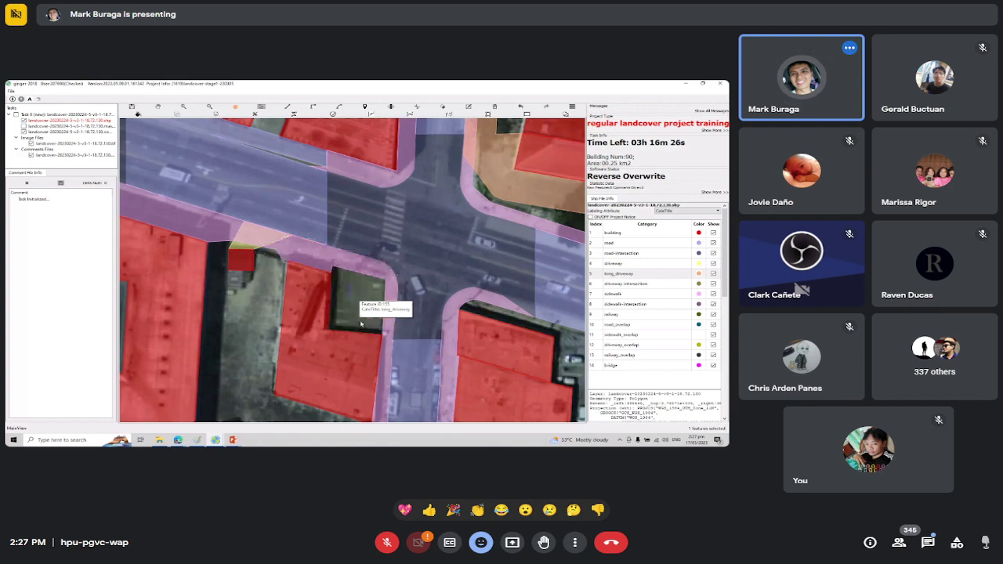
Compare the labelled features with the bare imagery around the lot entrance near the road intersection by hiding and showing the labels.
key(space)
key(h)
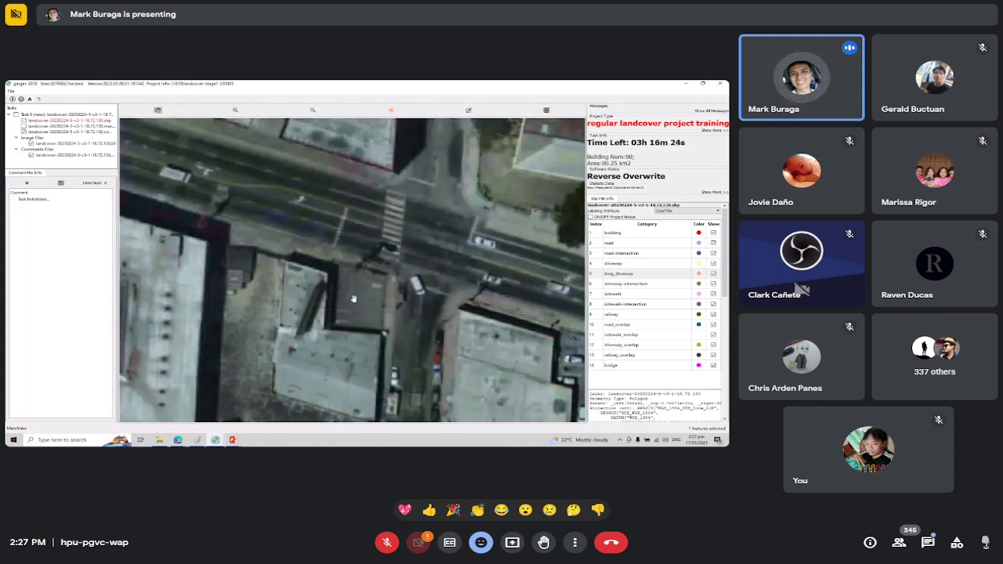
drag(347, 314, 280, 160)
key(h)
scroll(253, 251, up, 4)
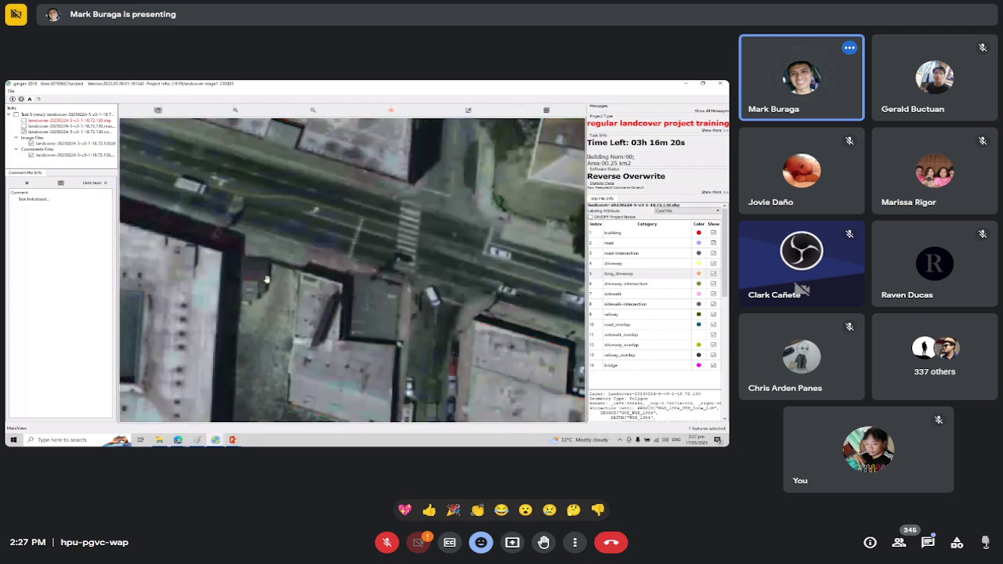
key(h)
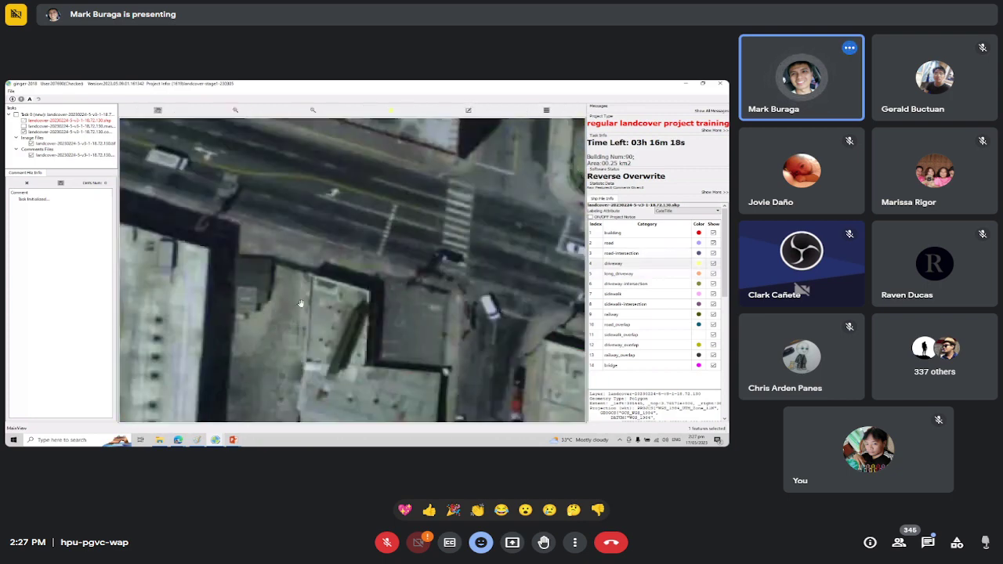
key(h)
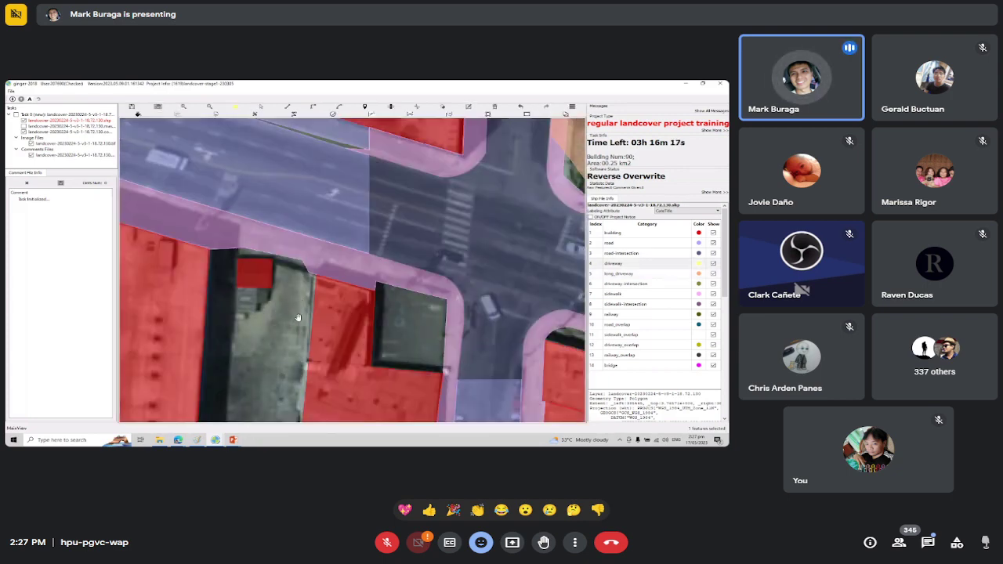
drag(298, 317, 240, 386)
scroll(239, 326, up, 2)
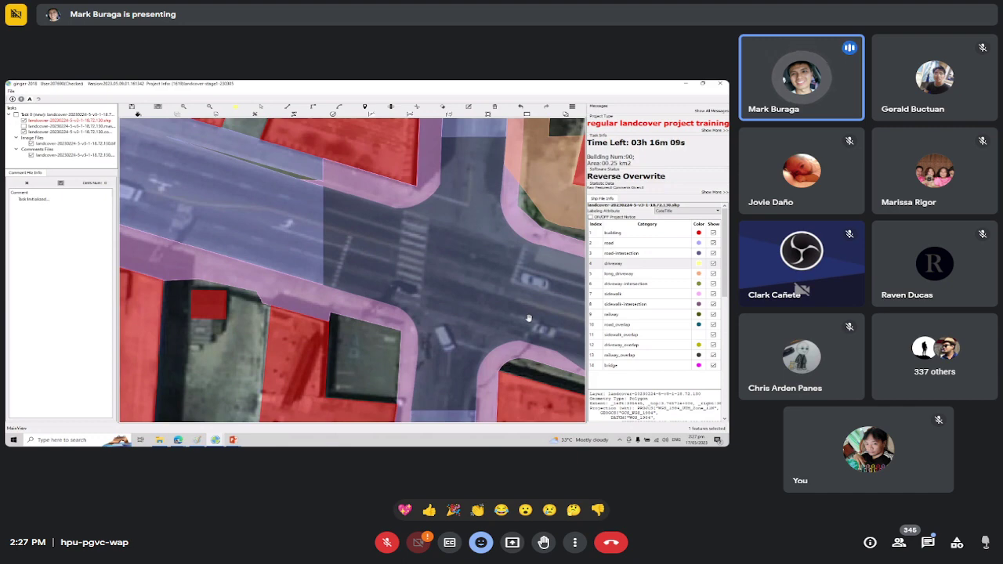
Draw a four-corner driveway polygon from the lot beside the small building across to the road, hiding the sidewalk category while drawing.
key(space)
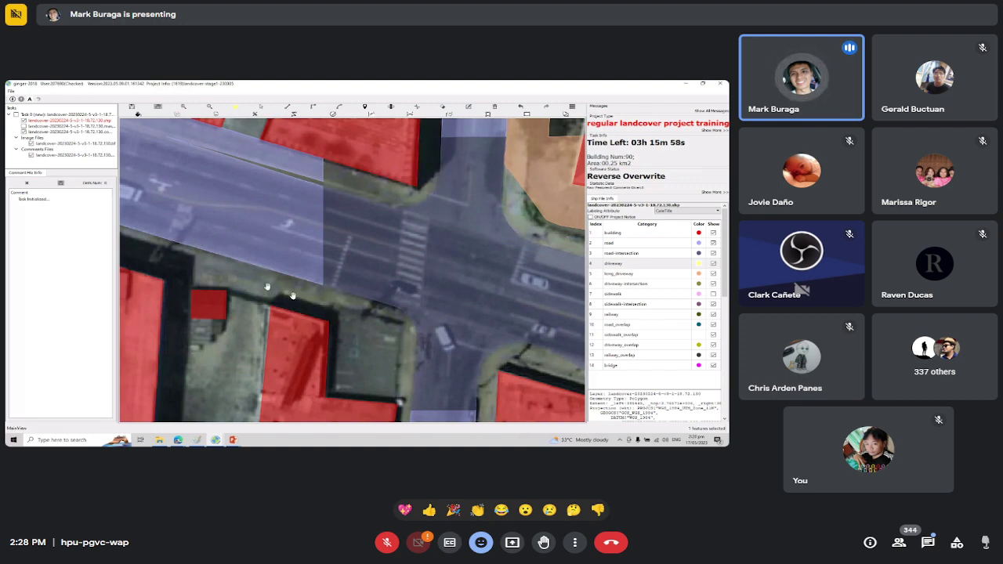
click(270, 304)
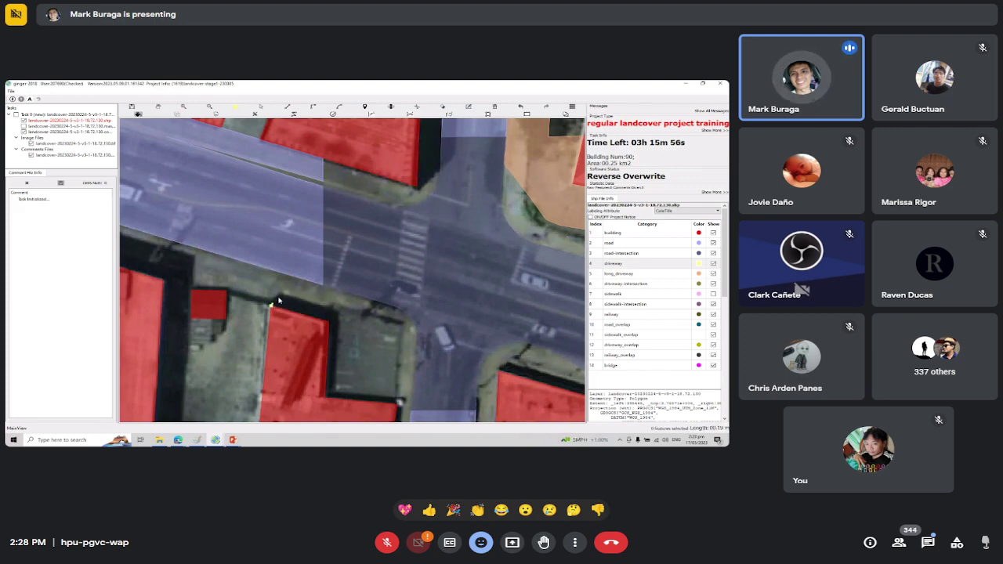
click(300, 257)
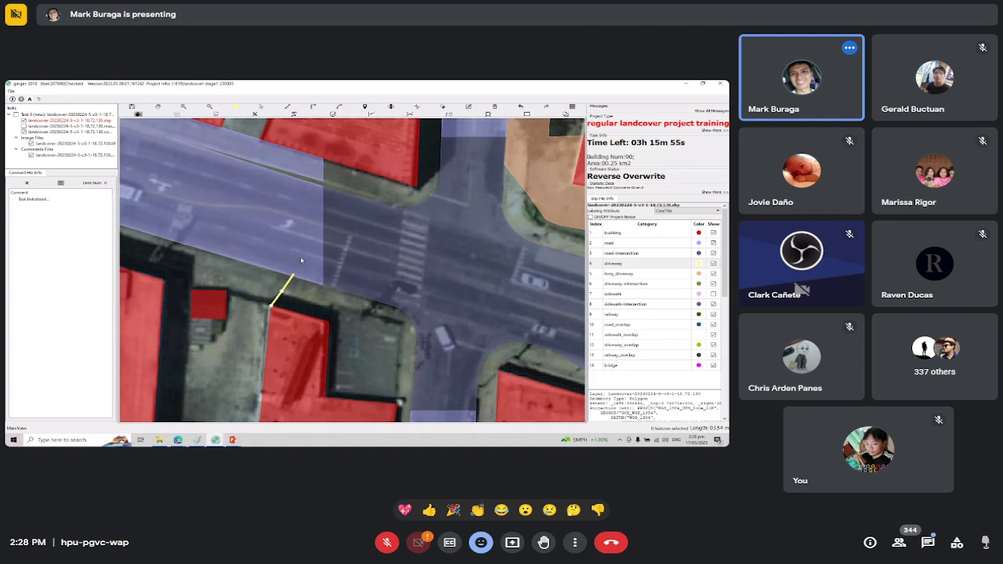
click(218, 242)
click(225, 294)
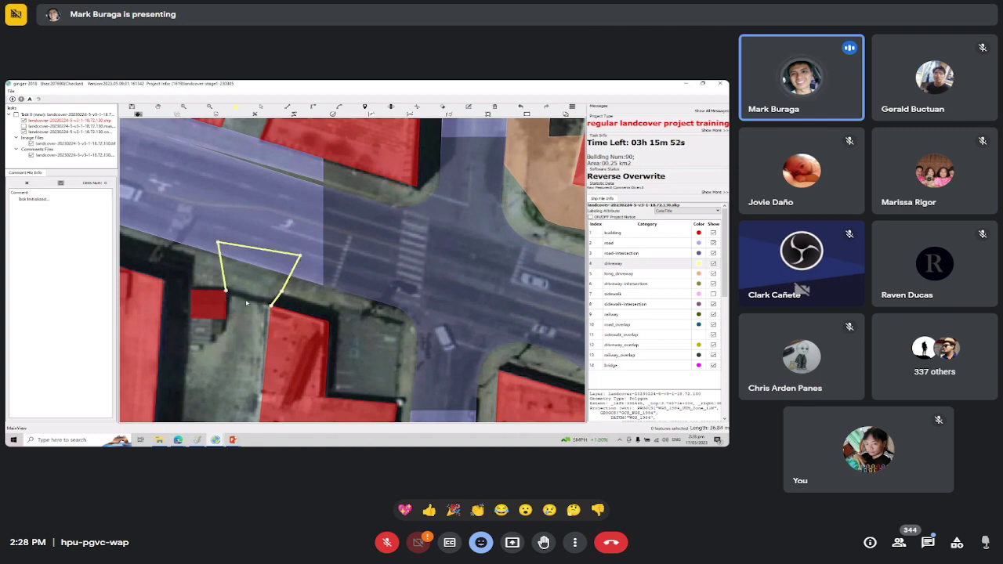
click(271, 310)
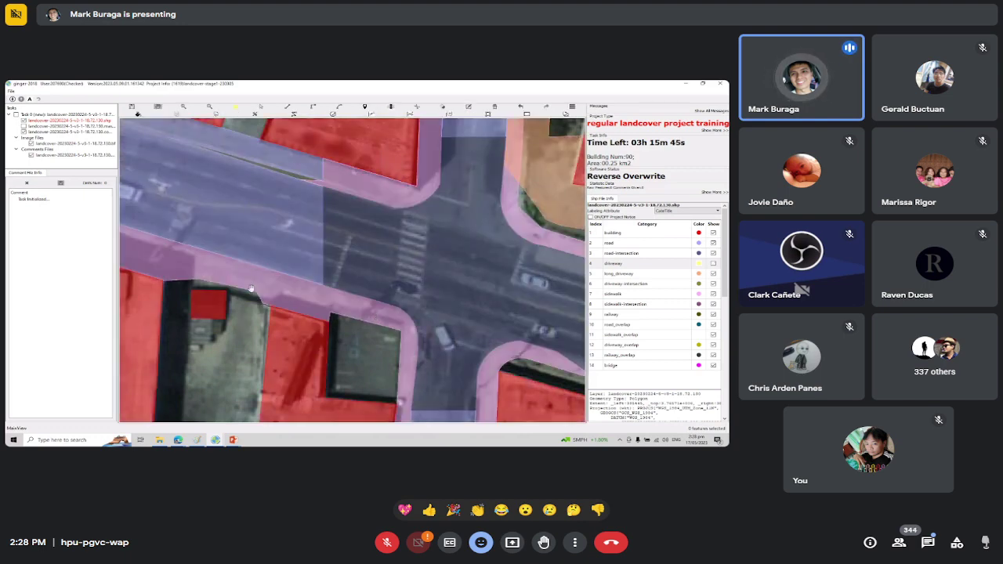
click(713, 294)
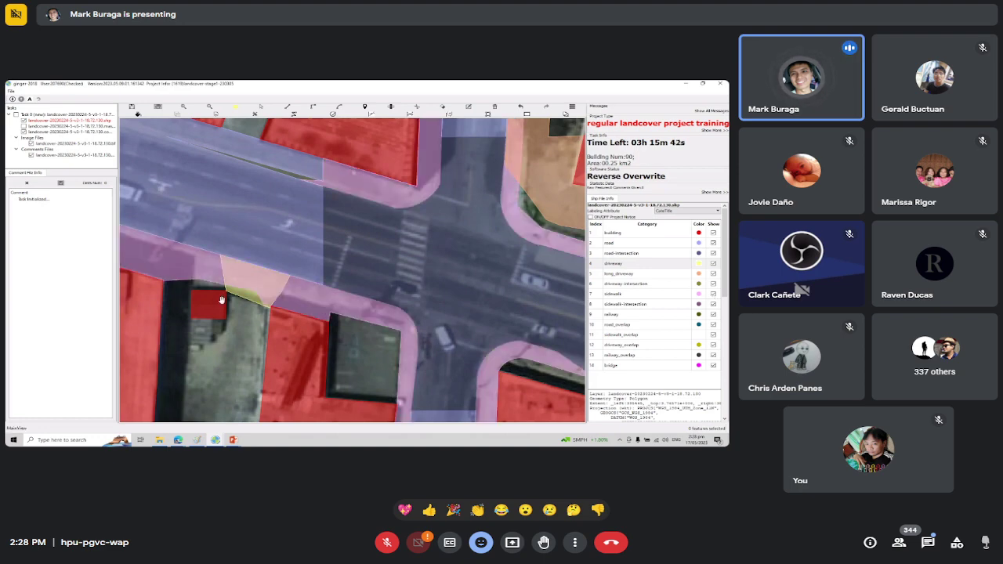
Inspect the new driveway where it crosses the sidewalk, and examine the other driveways along the nearby curved road.
scroll(222, 300, down, 2)
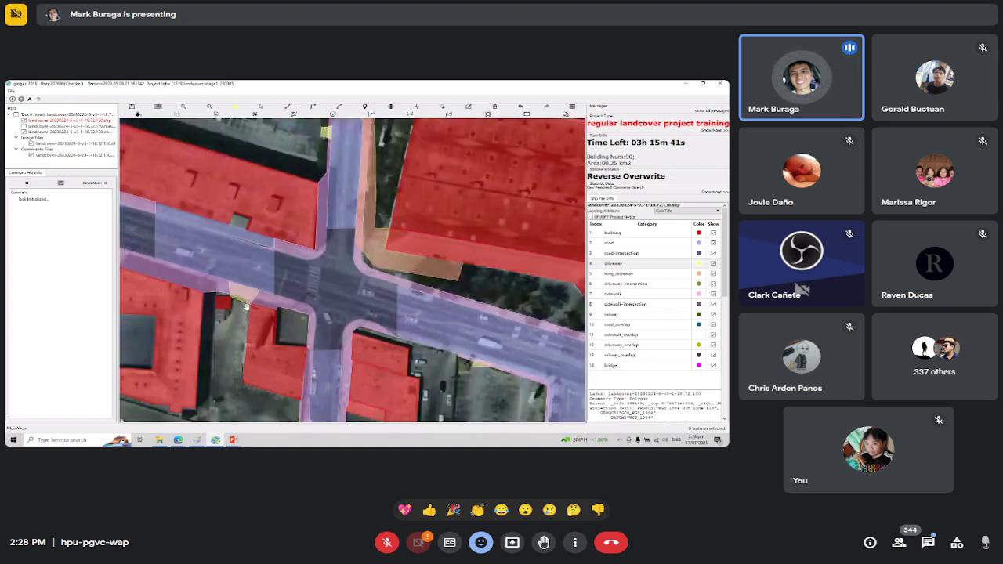
scroll(245, 305, up, 3)
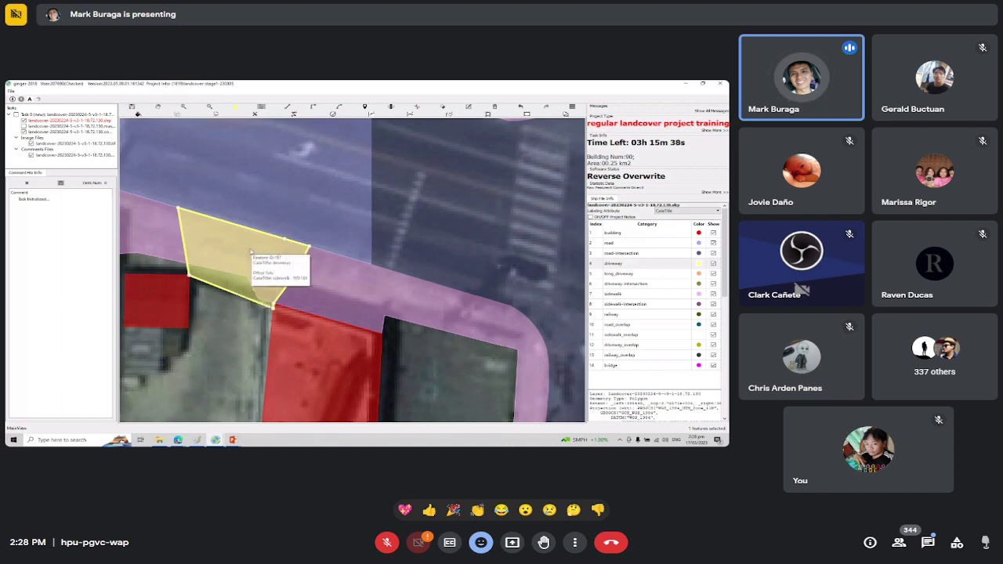
scroll(252, 252, down, 5)
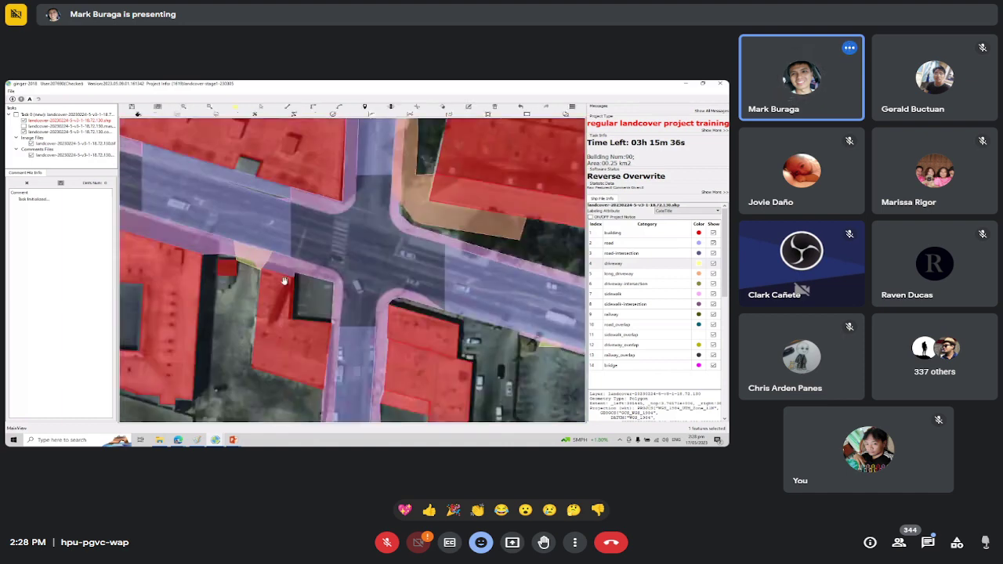
scroll(284, 281, down, 3)
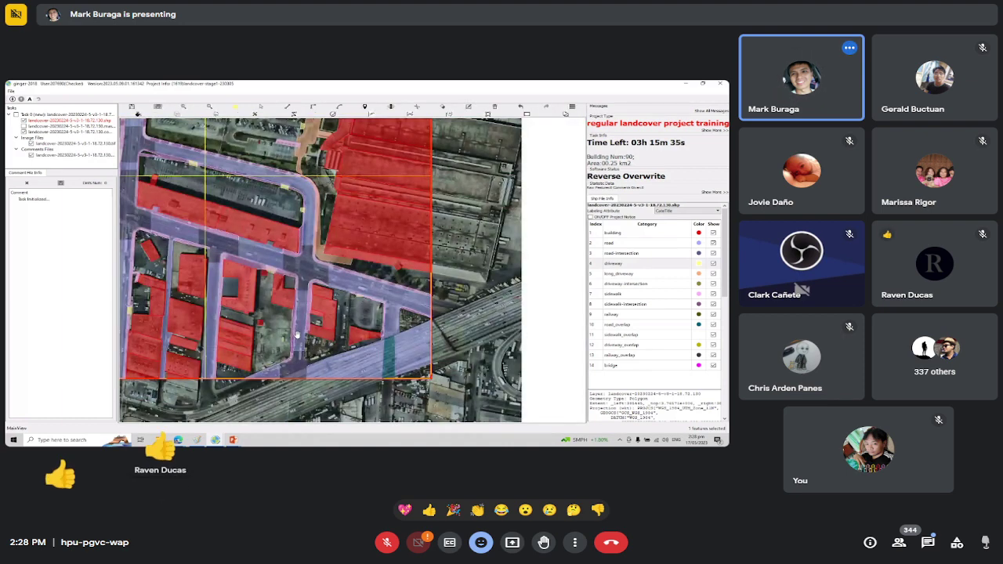
scroll(237, 383, up, 2)
scroll(236, 382, up, 5)
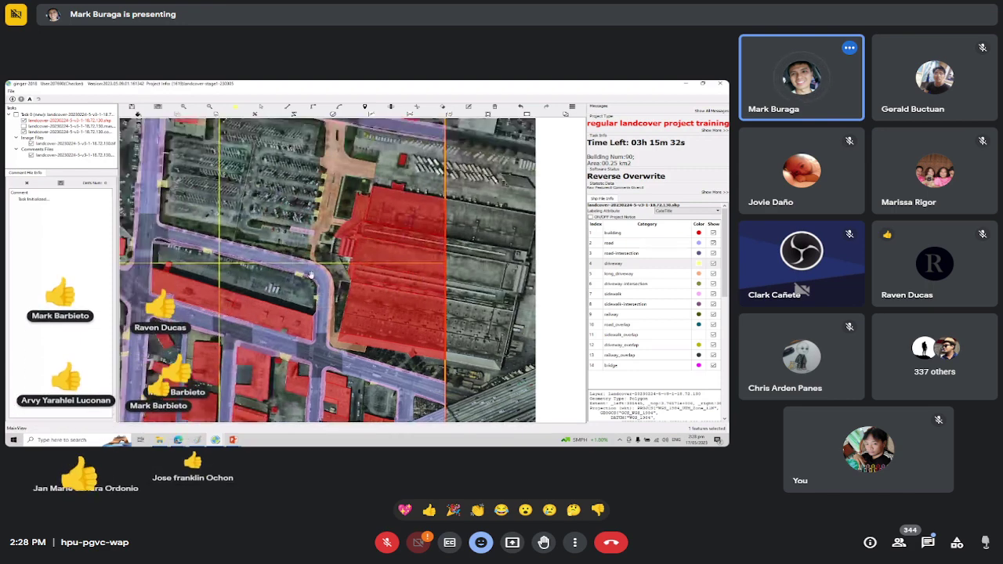
scroll(263, 273, down, 2)
scroll(263, 273, up, 2)
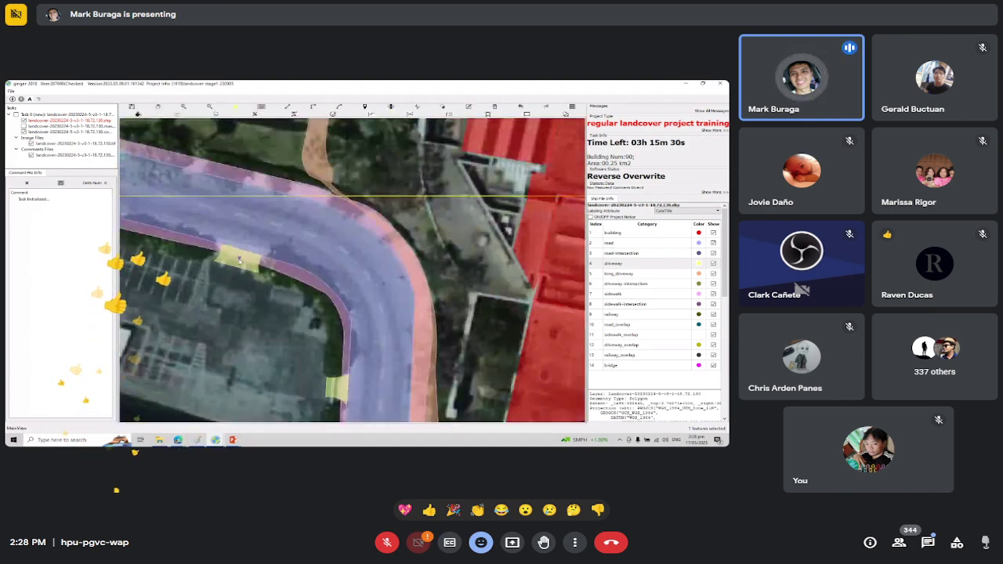
mouse_move(243, 257)
scroll(266, 235, down, 1)
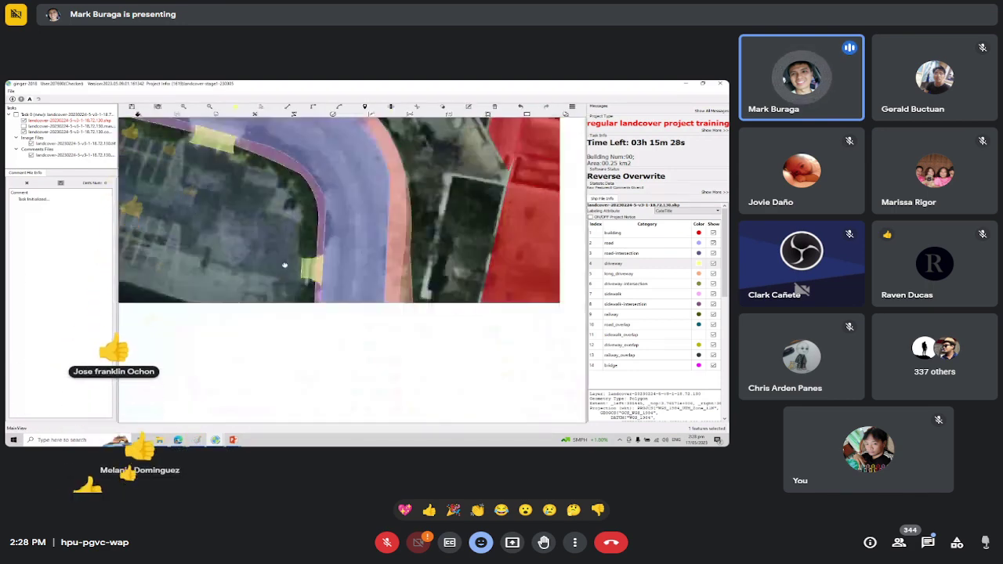
Examine the labelled road, sidewalk and driveway features around the large industrial building, the nearby highway and the tile boundary.
scroll(300, 280, up, 1)
drag(303, 280, 269, 224)
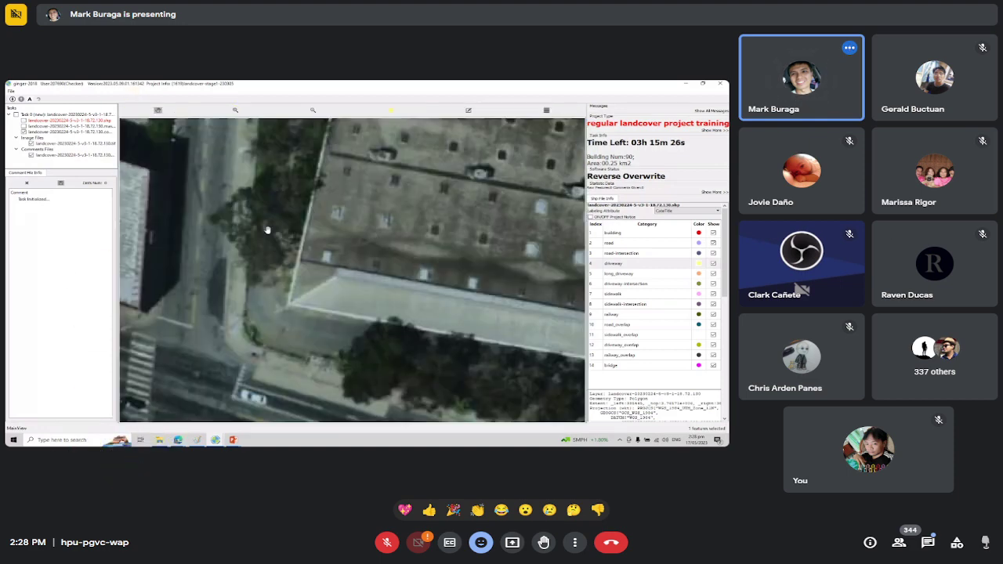
scroll(269, 294, down, 2)
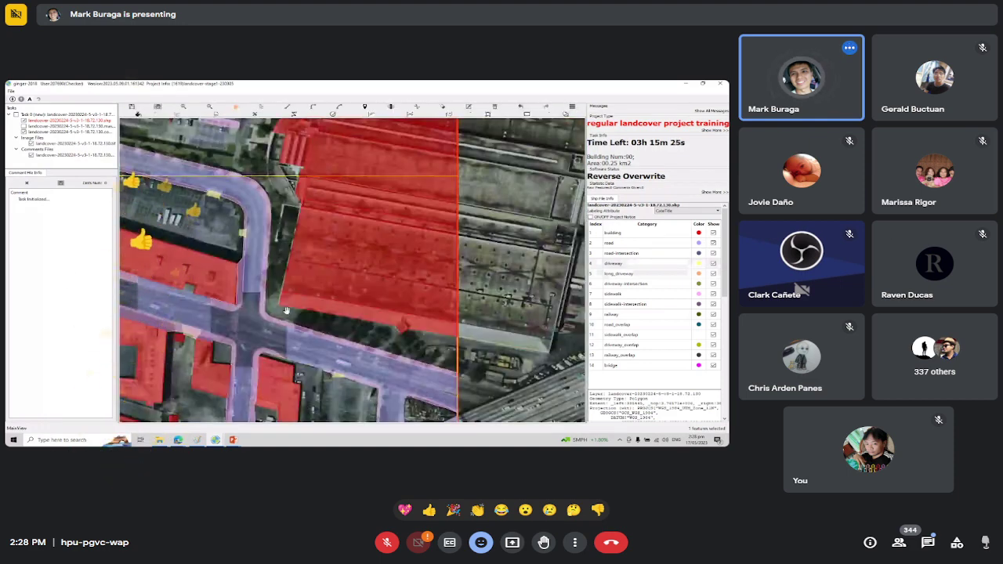
scroll(288, 295, up, 2)
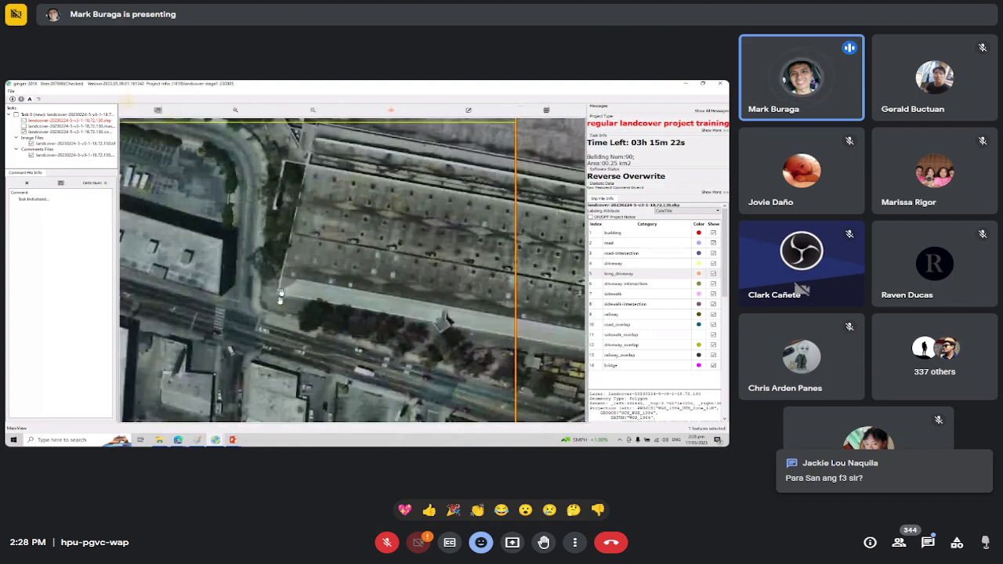
scroll(280, 296, up, 2)
scroll(276, 285, up, 2)
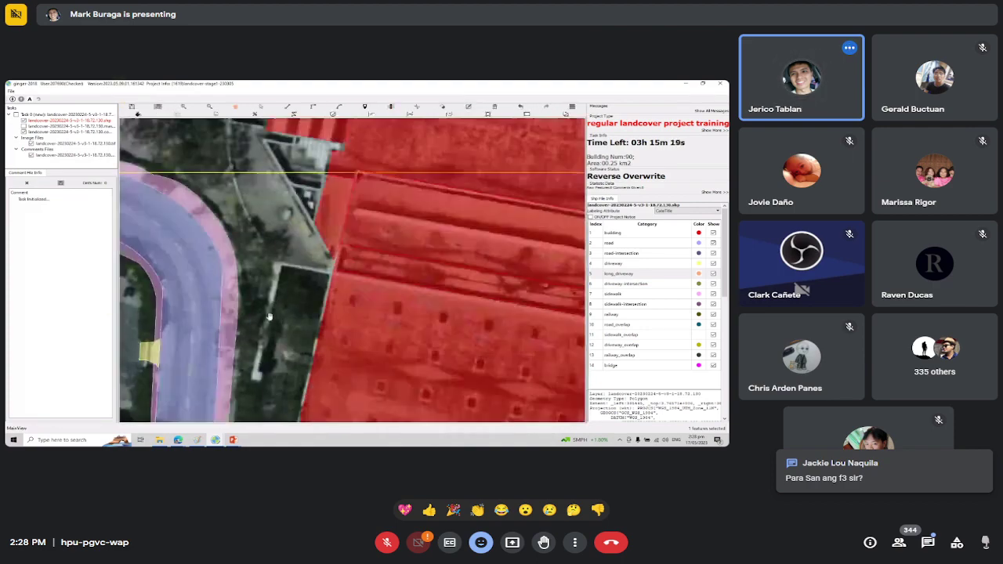
drag(271, 296, 276, 186)
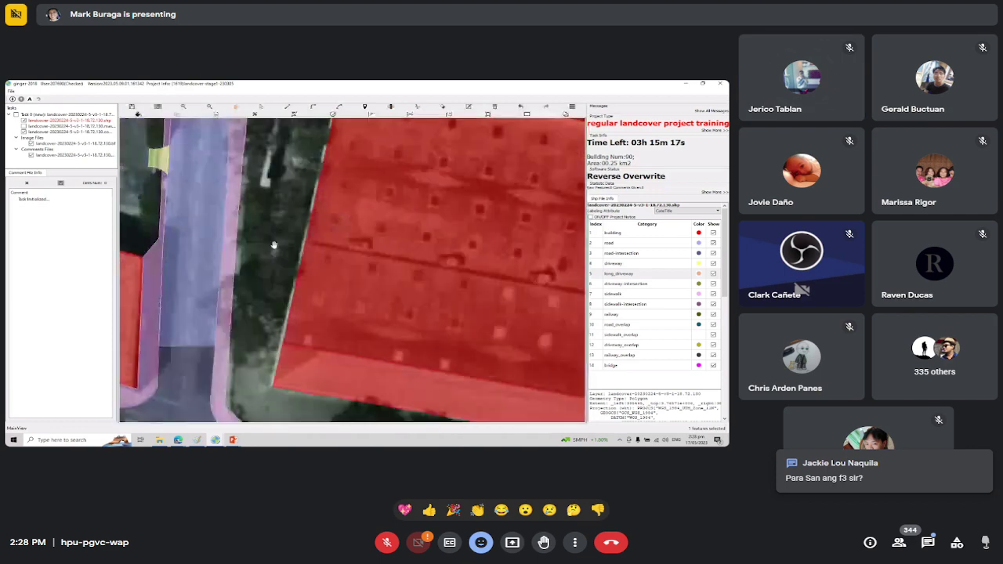
drag(290, 396, 239, 220)
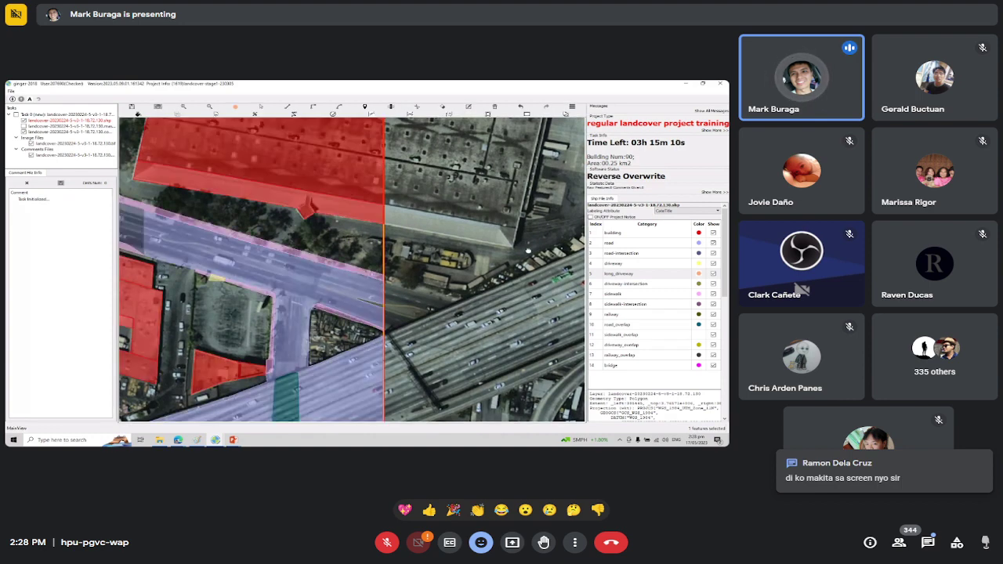
drag(529, 251, 397, 261)
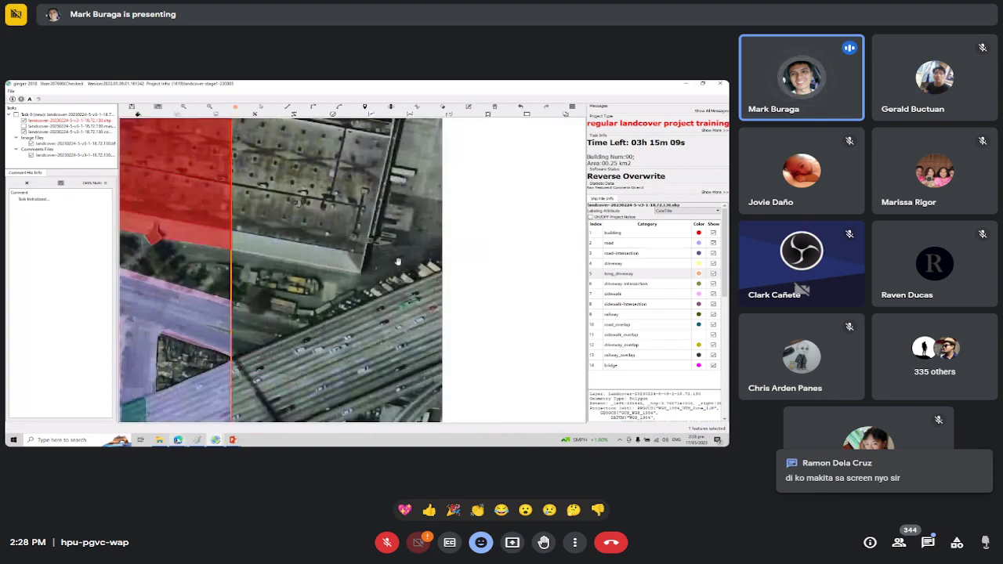
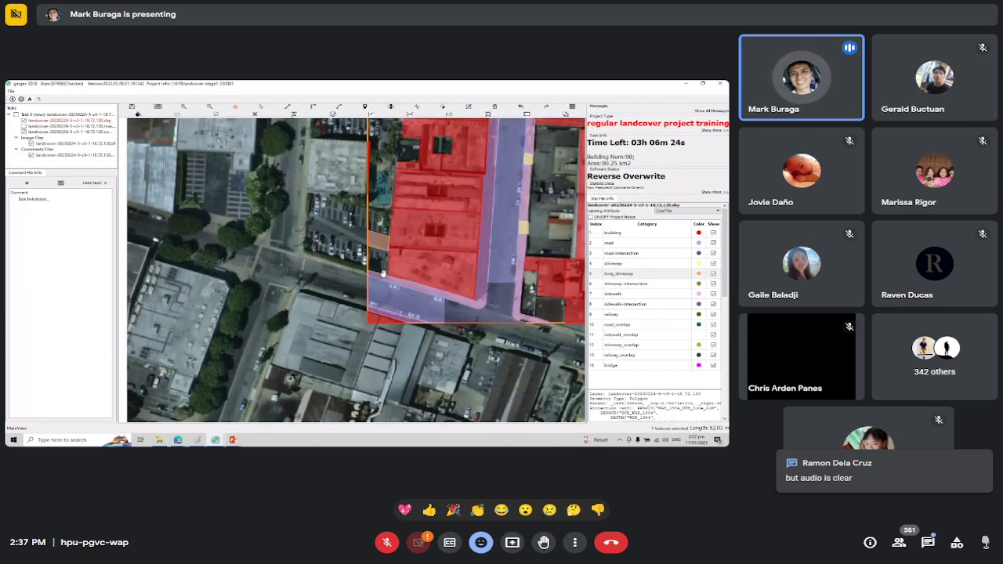
scroll(383, 273, up, 2)
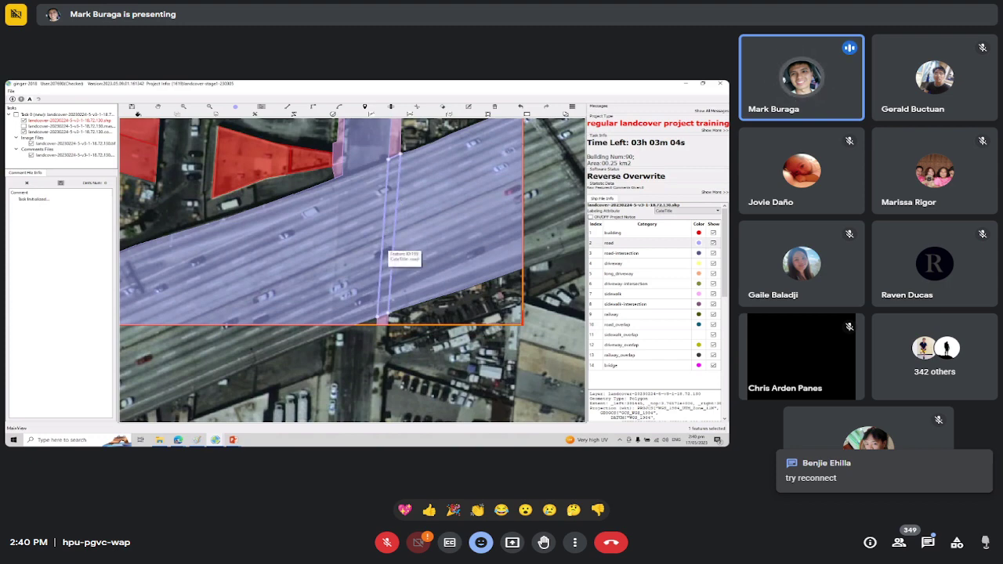
Compare the narrow strip crossing the highway with the bare imagery, and assign the strip to the sidewalk category.
key(space)
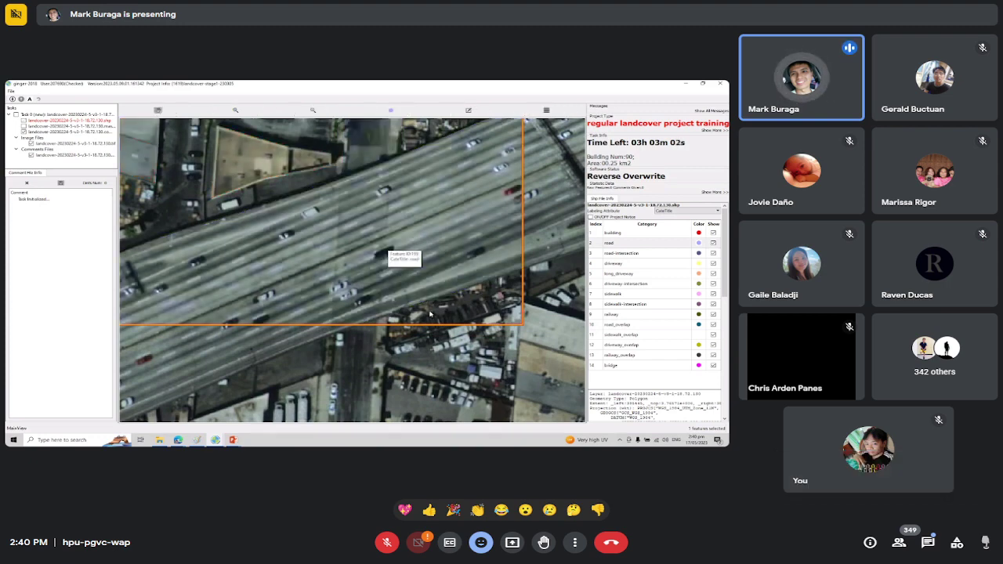
key(space)
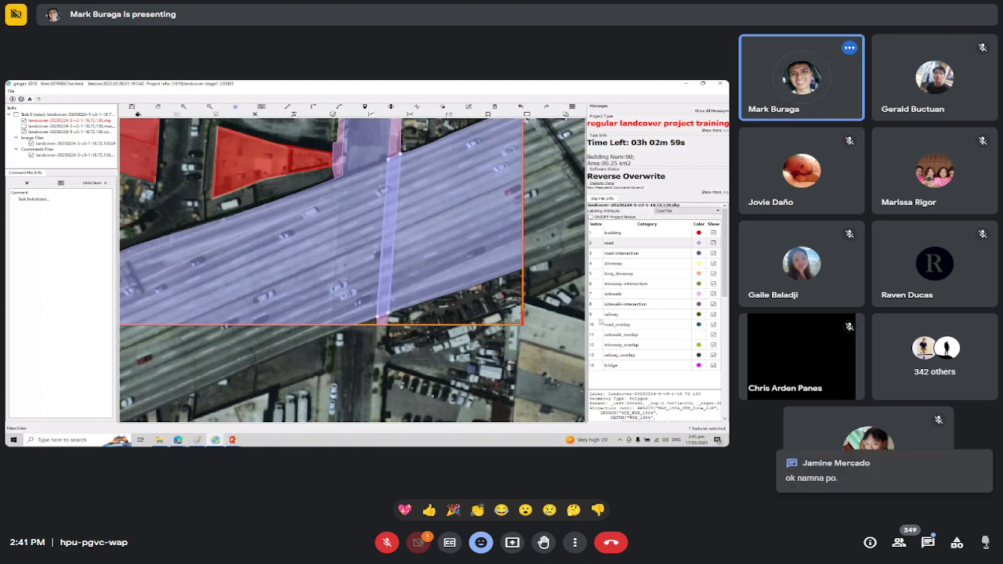
click(633, 295)
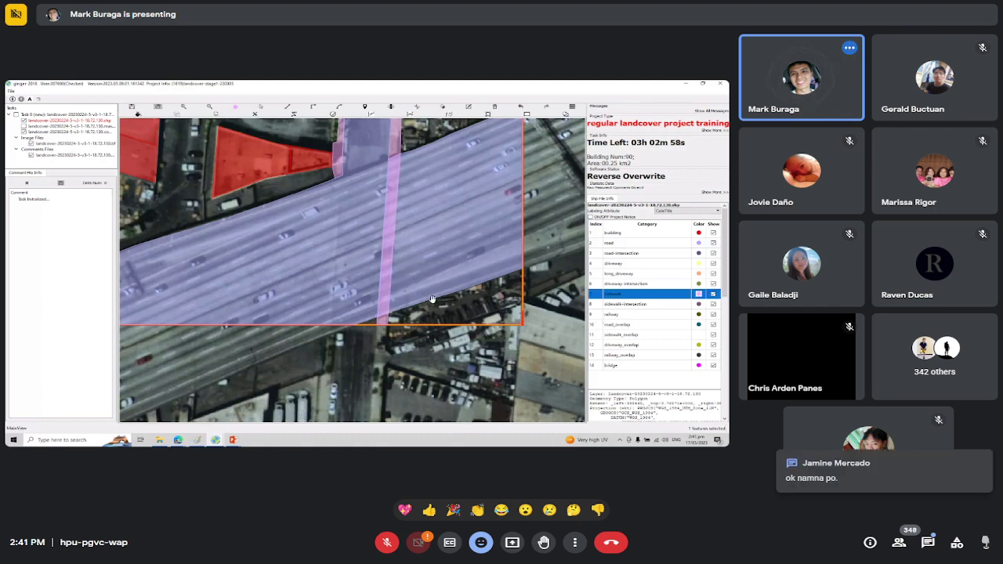
scroll(387, 226, up, 1)
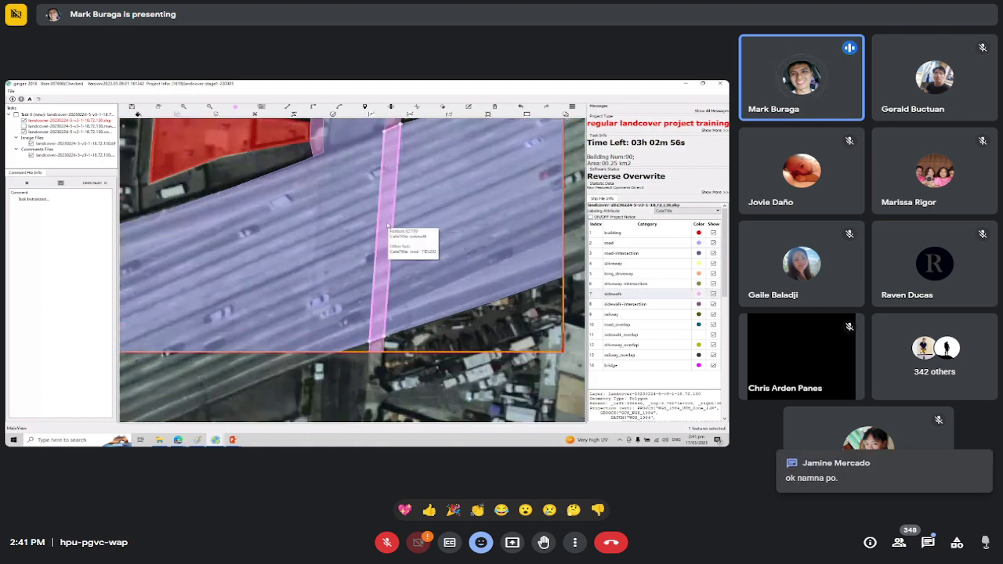
Select the sidewalk strip and the overlapping highway road polygon to inspect how they cross.
click(387, 226)
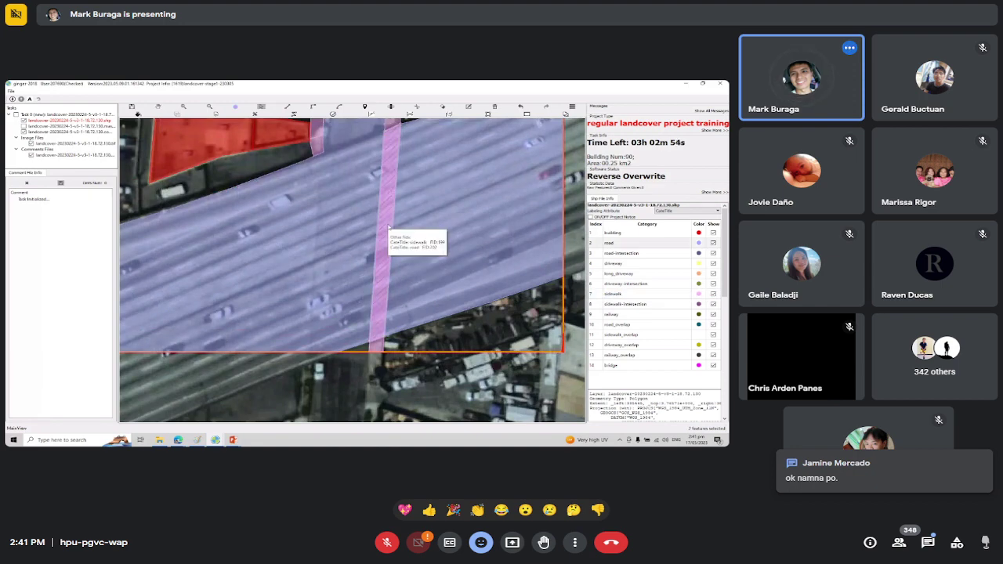
drag(387, 226, 418, 274)
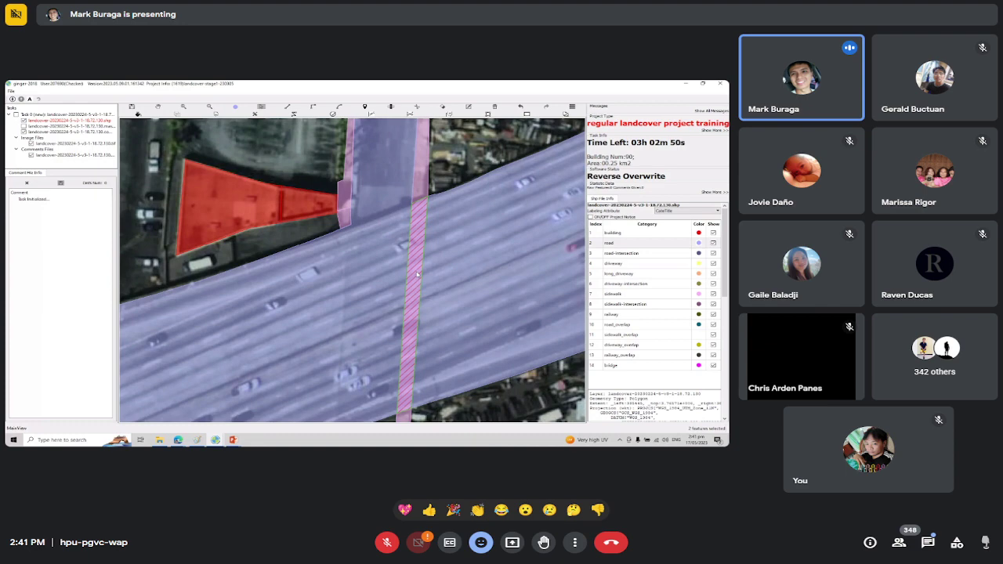
click(418, 274)
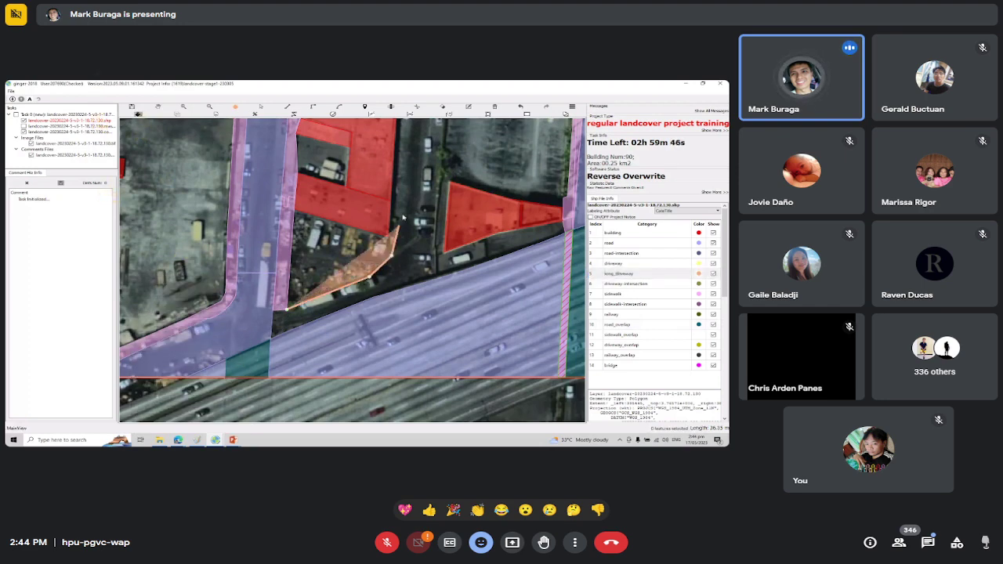
key(Up)
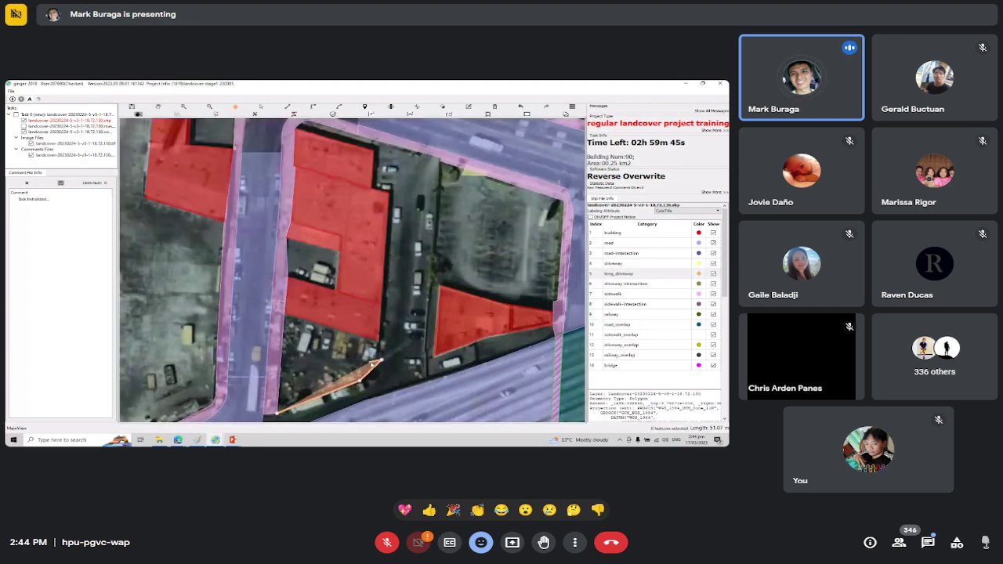
click(381, 360)
double_click(378, 330)
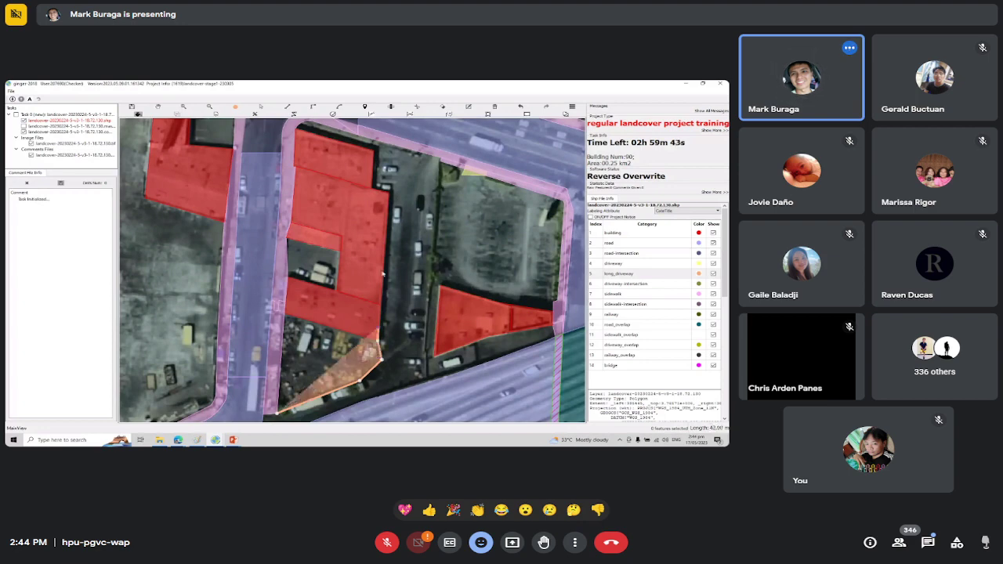
click(391, 201)
click(403, 185)
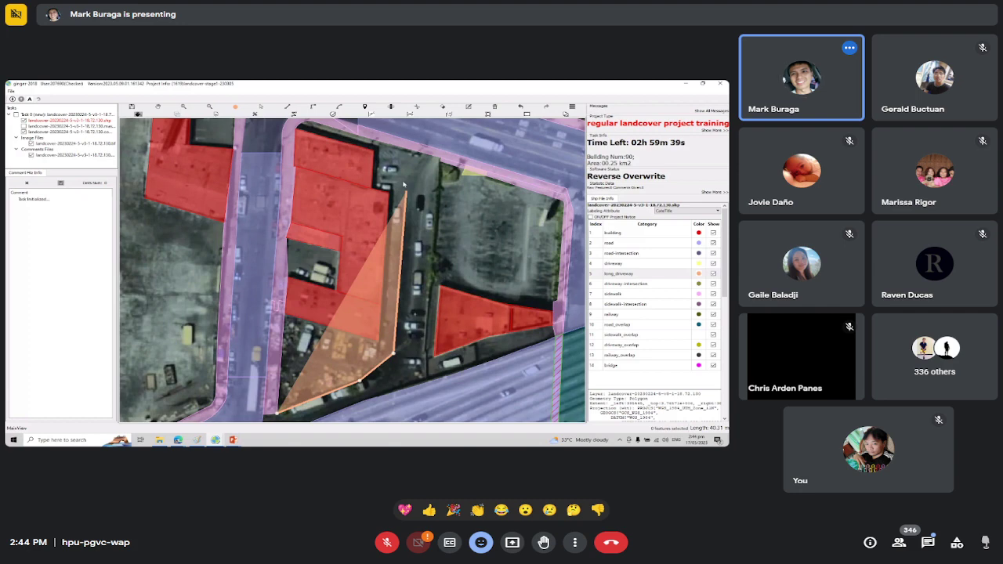
click(561, 218)
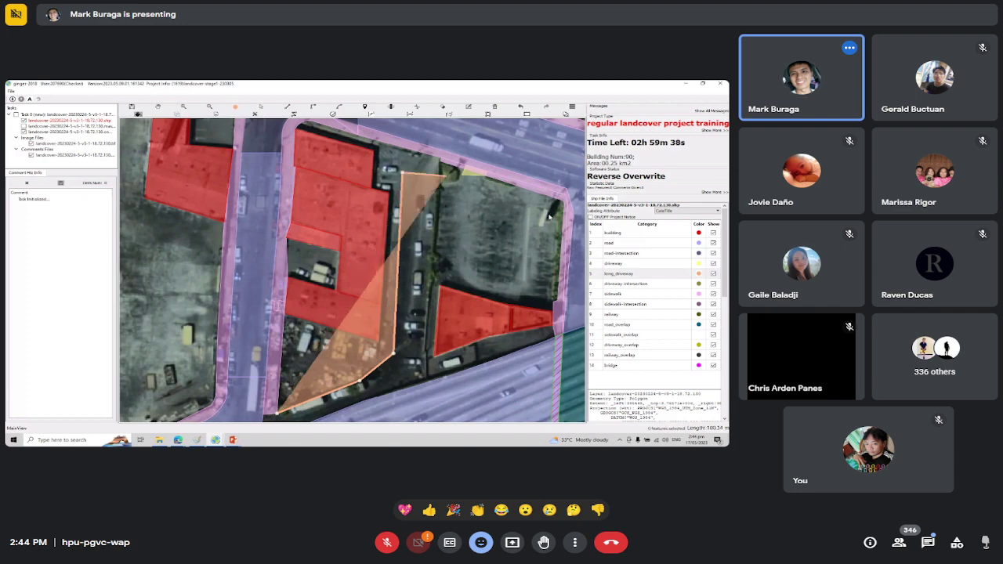
Hide the sidewalk category and draw a long_driveway polygon from the street beside the highway, around the building block, up to the upper road.
click(713, 294)
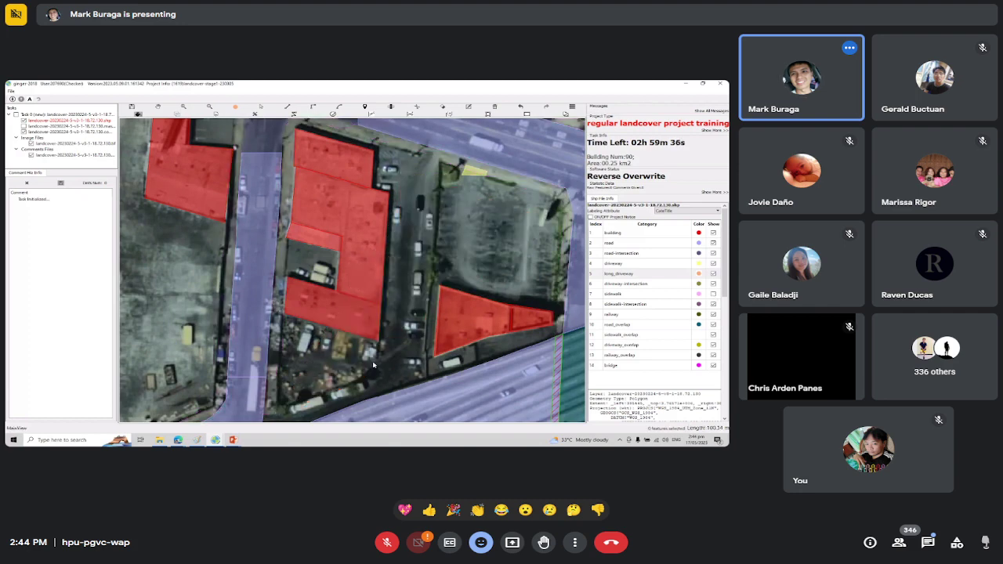
click(263, 417)
click(394, 357)
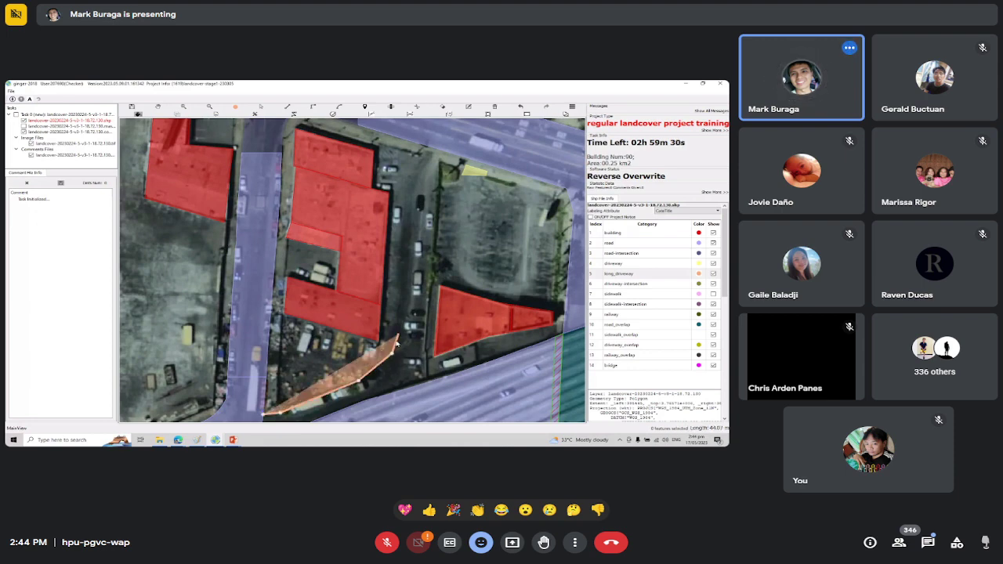
click(379, 371)
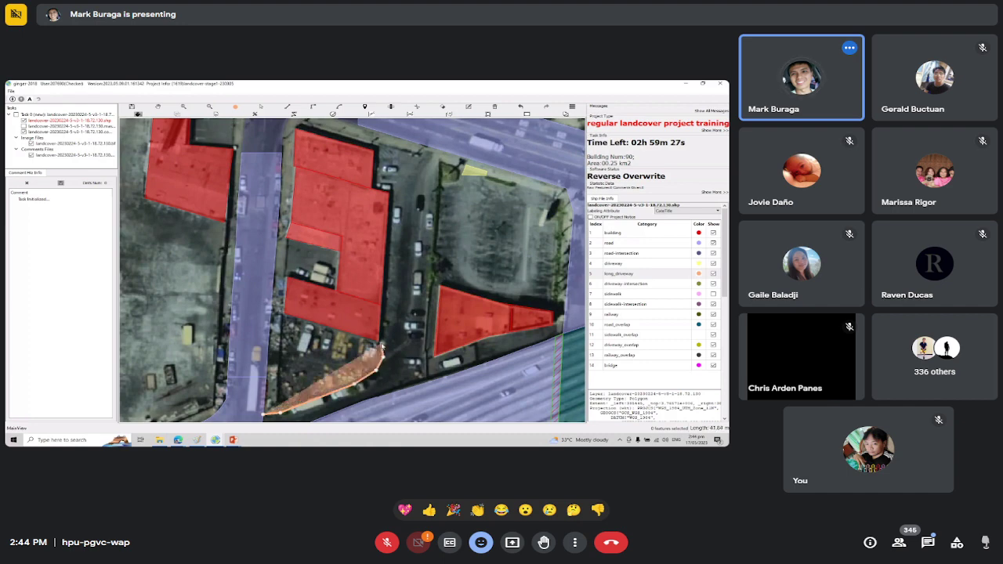
click(367, 263)
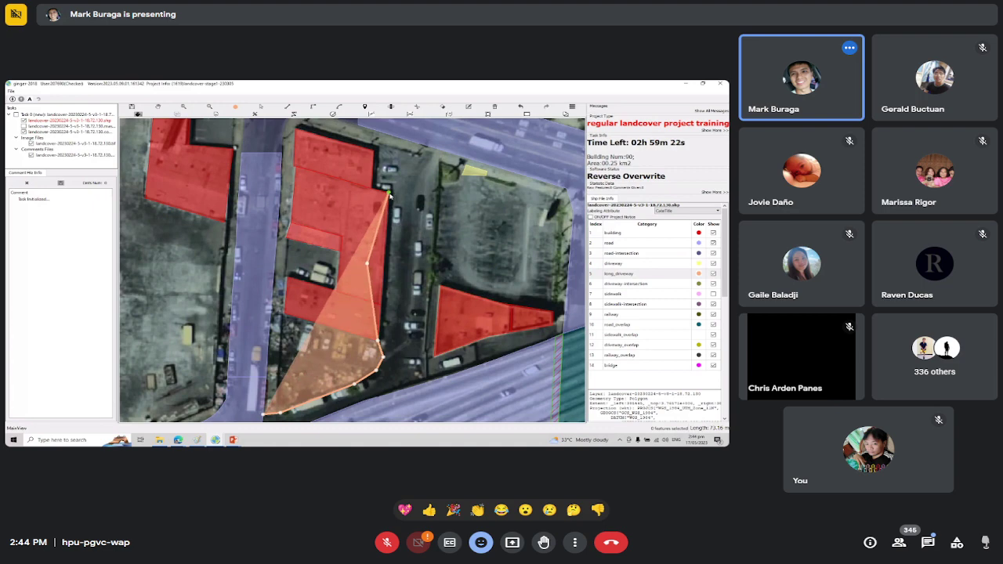
click(389, 192)
click(398, 133)
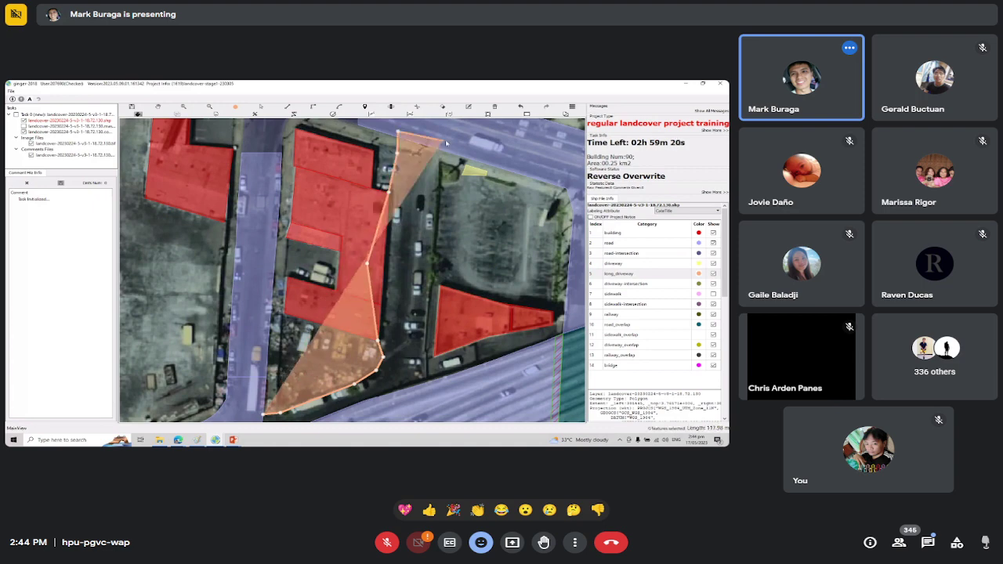
click(445, 142)
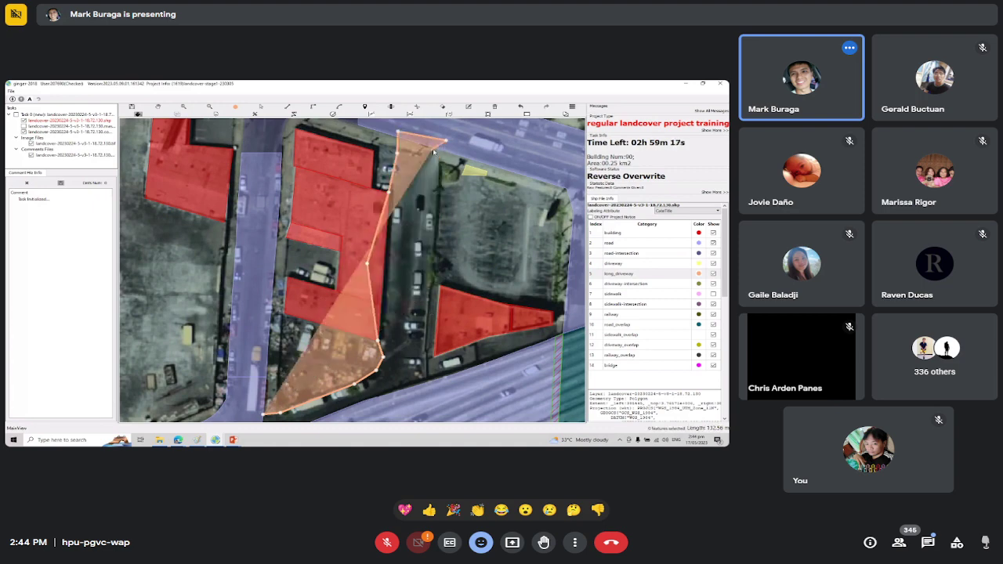
click(427, 168)
click(418, 203)
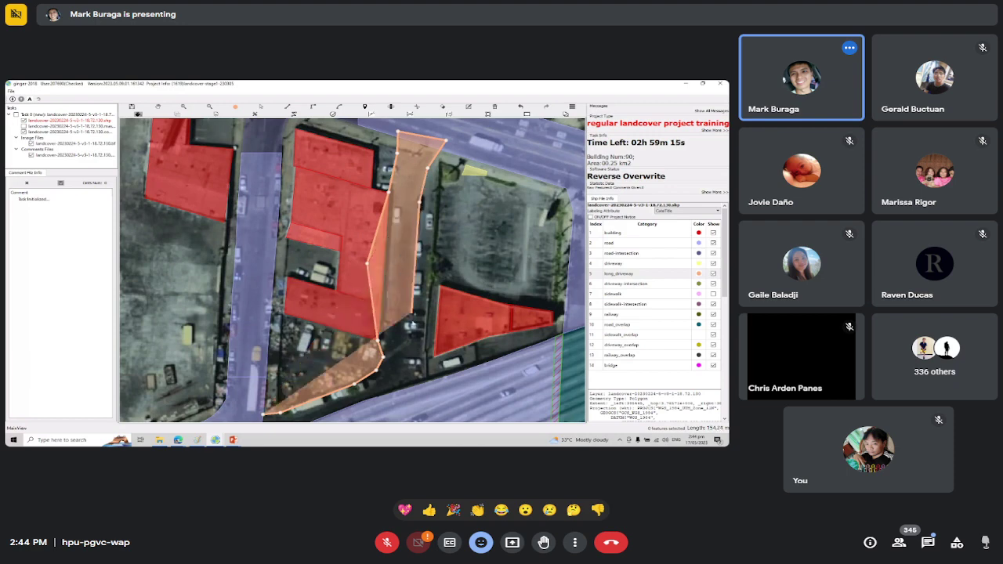
click(410, 346)
click(400, 367)
click(355, 384)
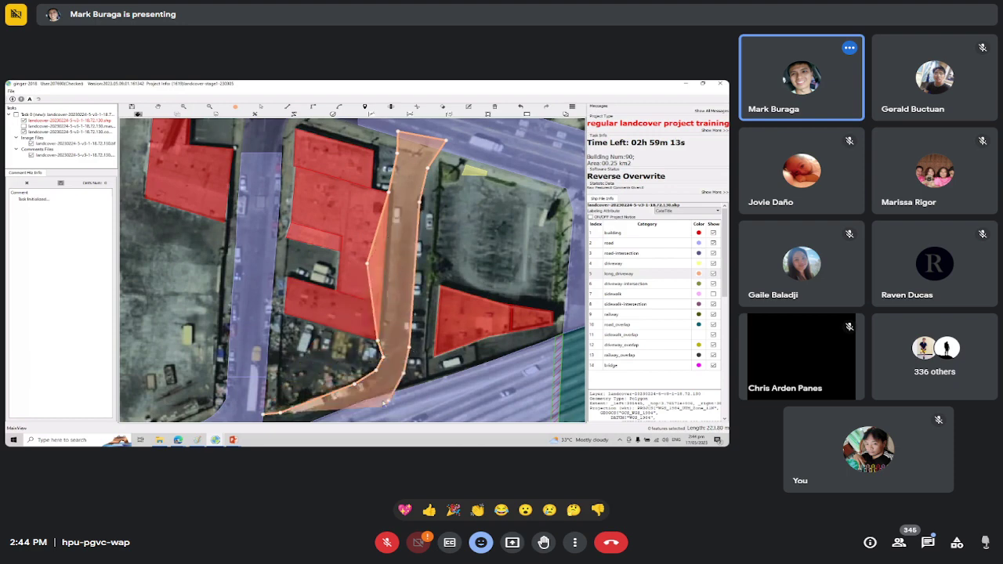
double_click(384, 402)
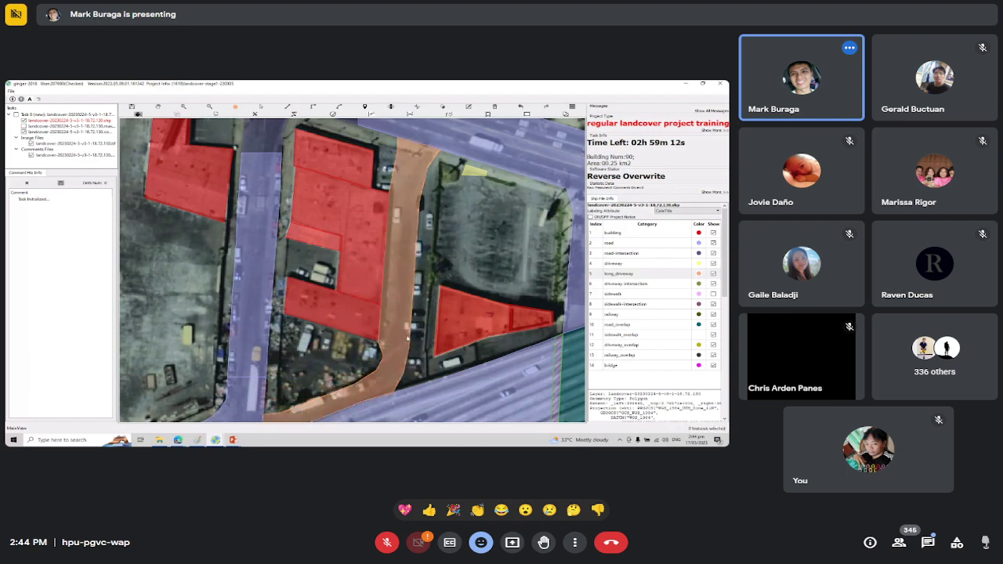
Show the sidewalk category again, and inspect both ends of the new long driveway and the road polygon at the tile boundary.
drag(427, 326, 474, 224)
click(608, 294)
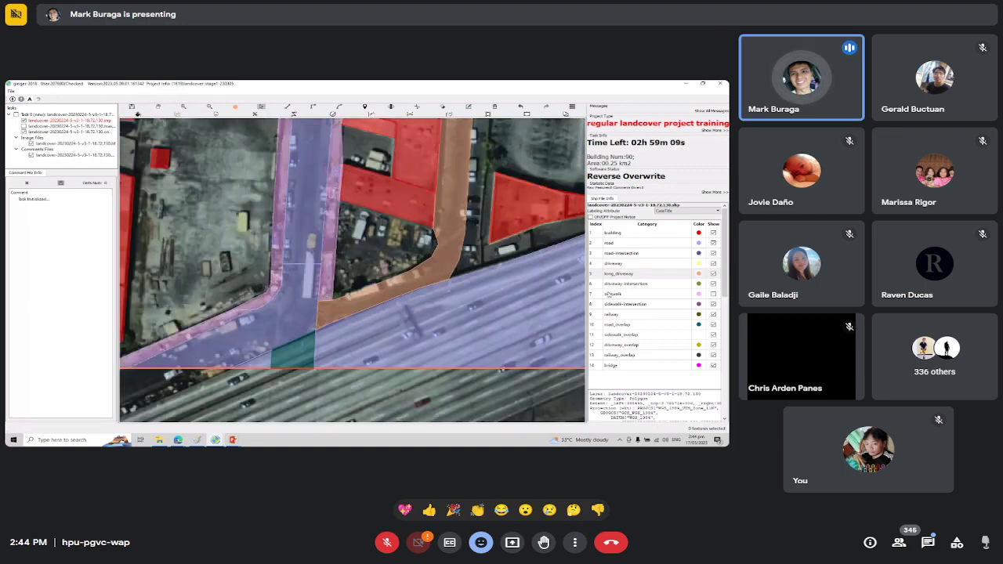
drag(470, 141, 384, 309)
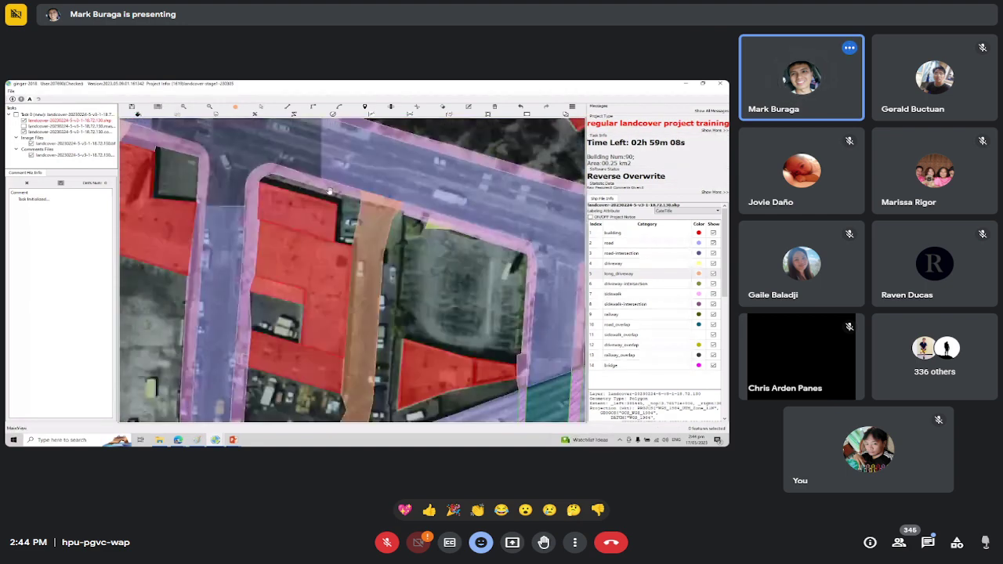
drag(330, 190, 495, 226)
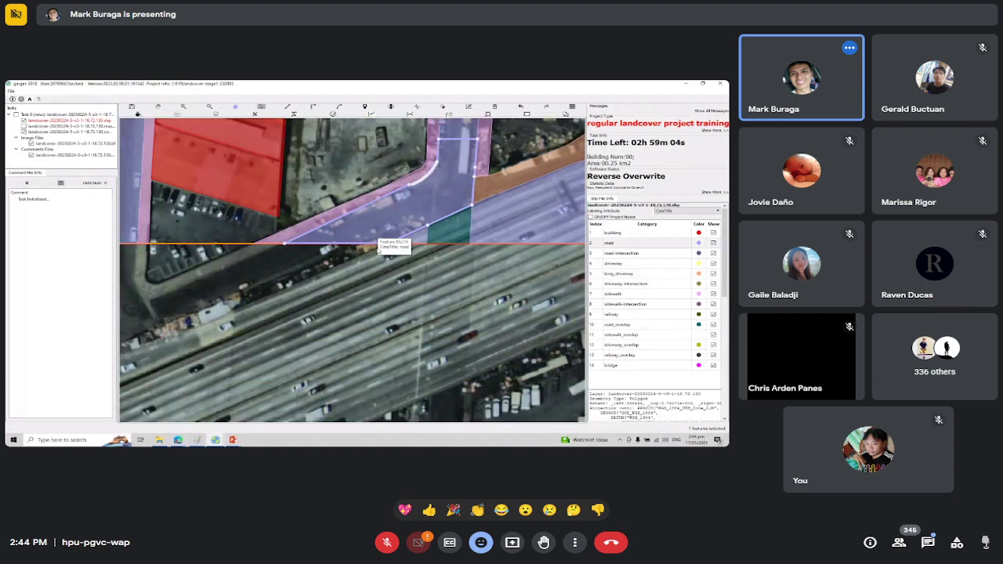
scroll(380, 251, up, 1)
drag(380, 251, 387, 264)
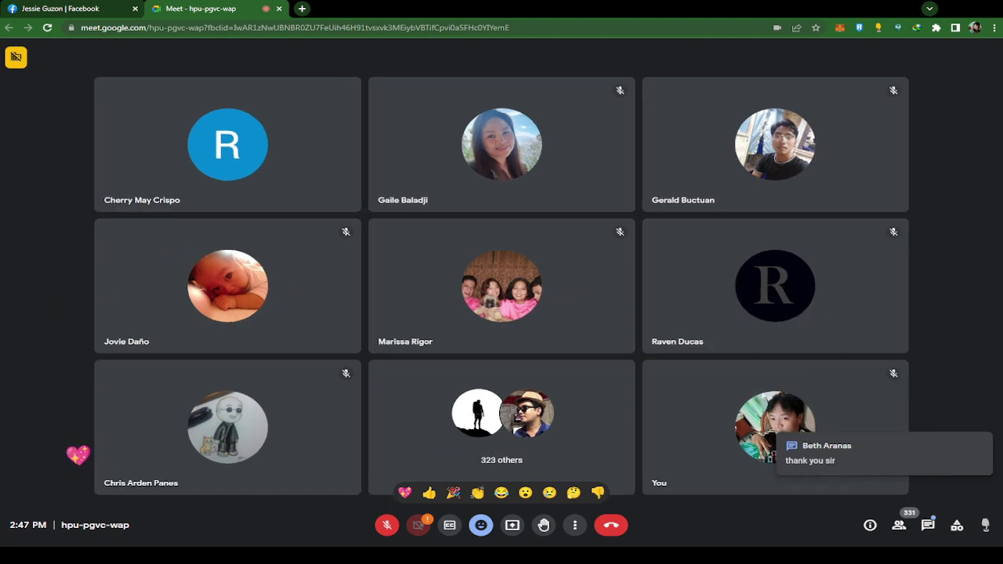
Select the shared Google Drive folder link in the meeting's in-call messages, and switch to the Facebook page.
key(ctrl+alt+c)
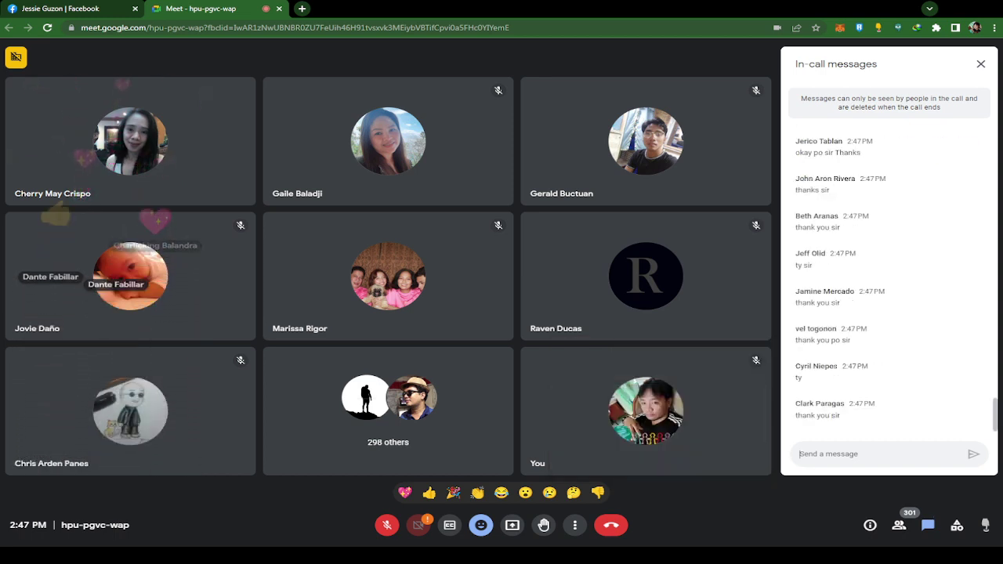
scroll(889, 274, up, 3)
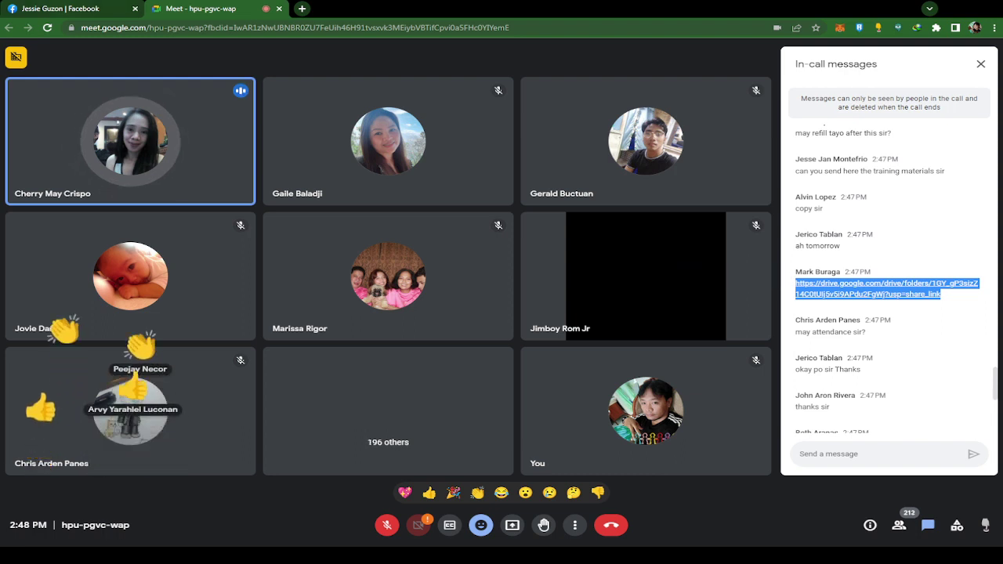
key(ctrl+shift+Tab)
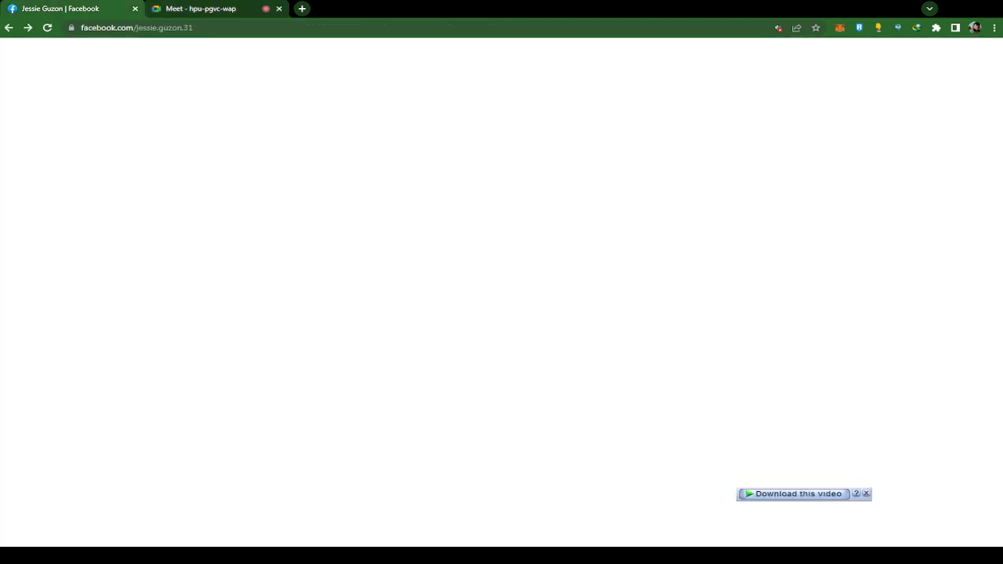